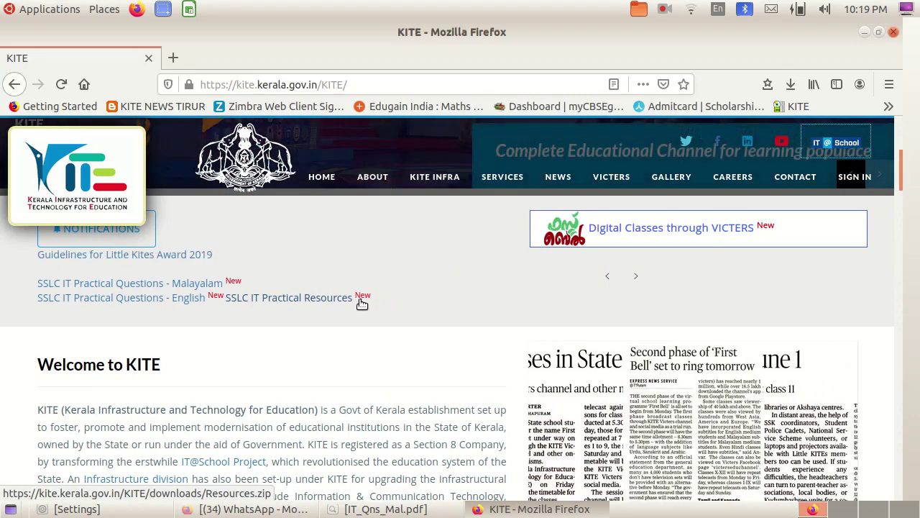
Download Resources.zip from the SSLC IT Practical Resources notification, saving the file, and show it in its containing folder
{"action": "left_click", "coordinate": [330, 301]}
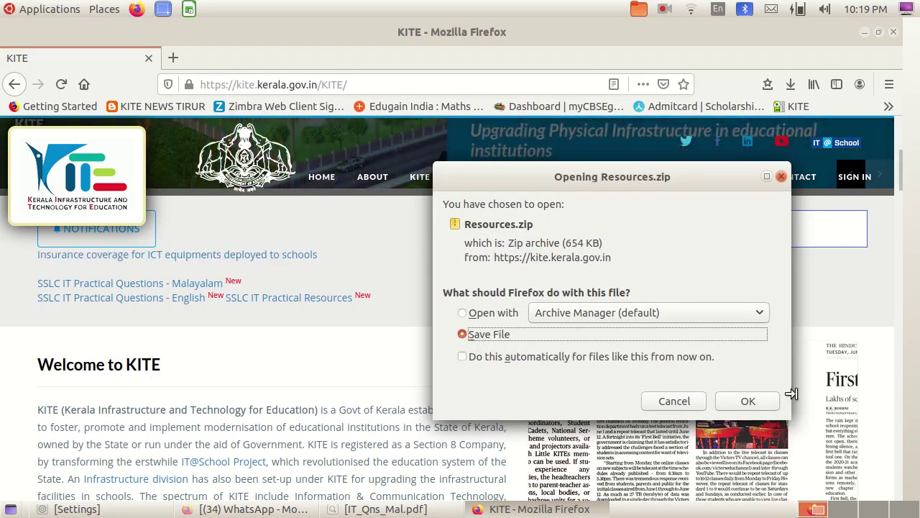
{"action": "left_click", "coordinate": [748, 404]}
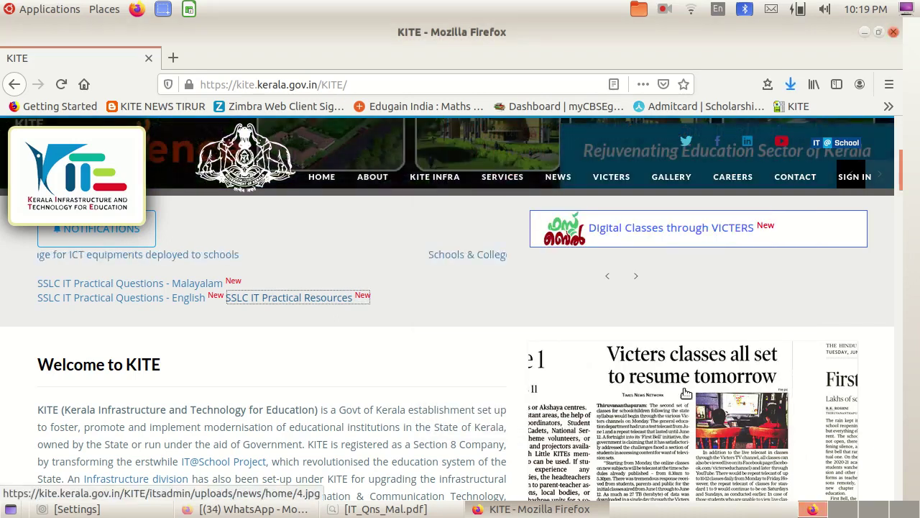
{"action": "left_click", "coordinate": [791, 84]}
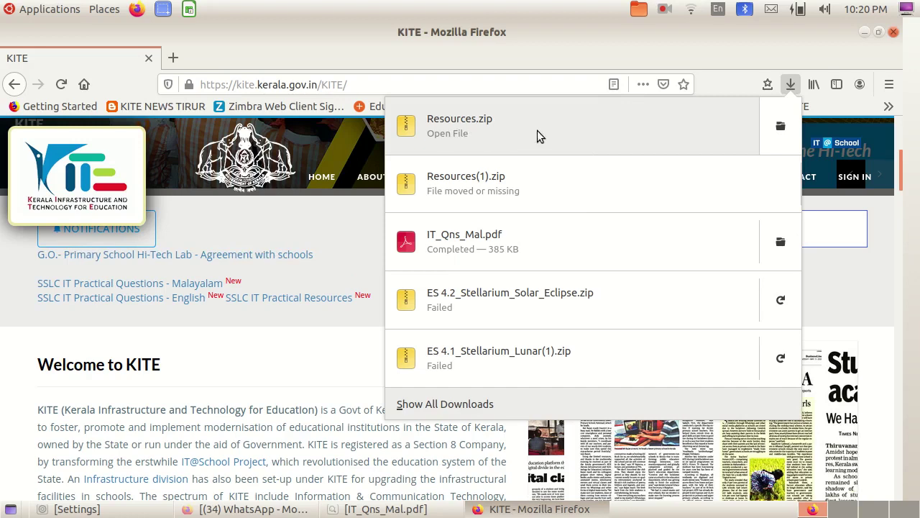
{"action": "left_click", "coordinate": [782, 128]}
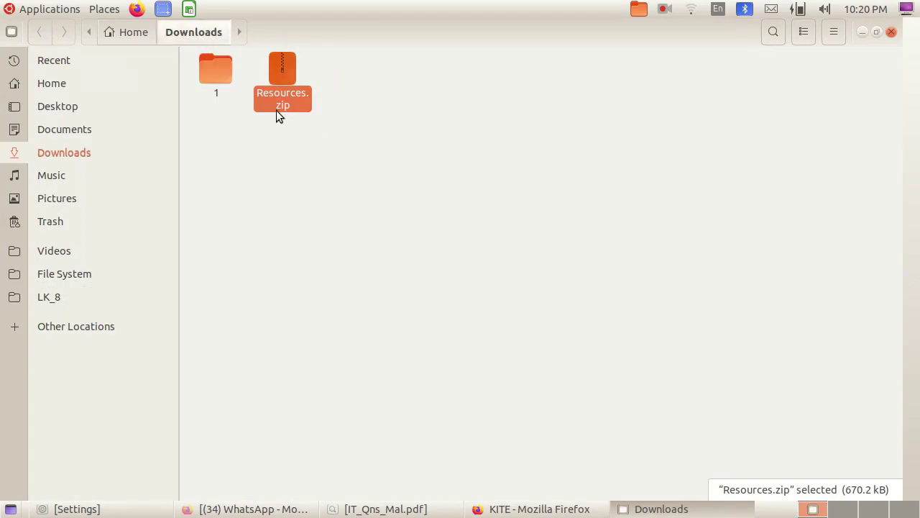
Extract Resources.zip into the Downloads folder
{"action": "left_click", "coordinate": [332, 49]}
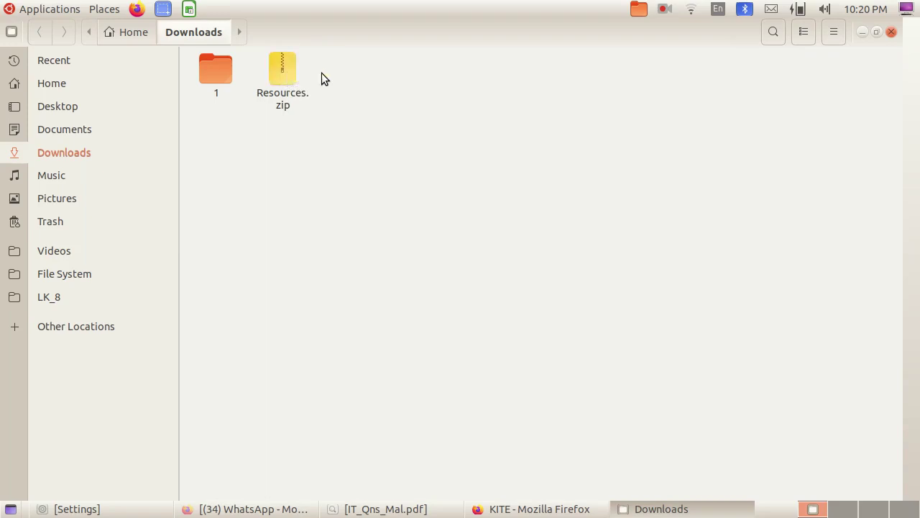
{"action": "left_click", "coordinate": [283, 81]}
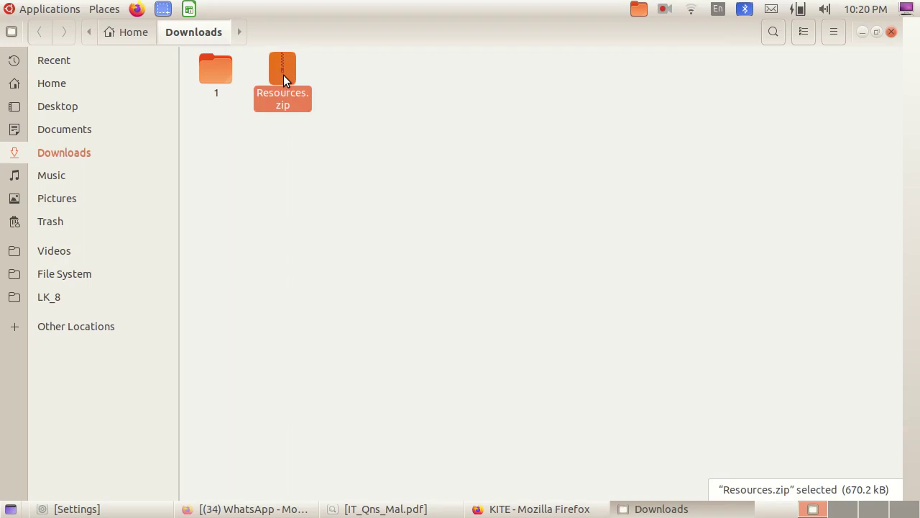
{"action": "right_click", "coordinate": [283, 75]}
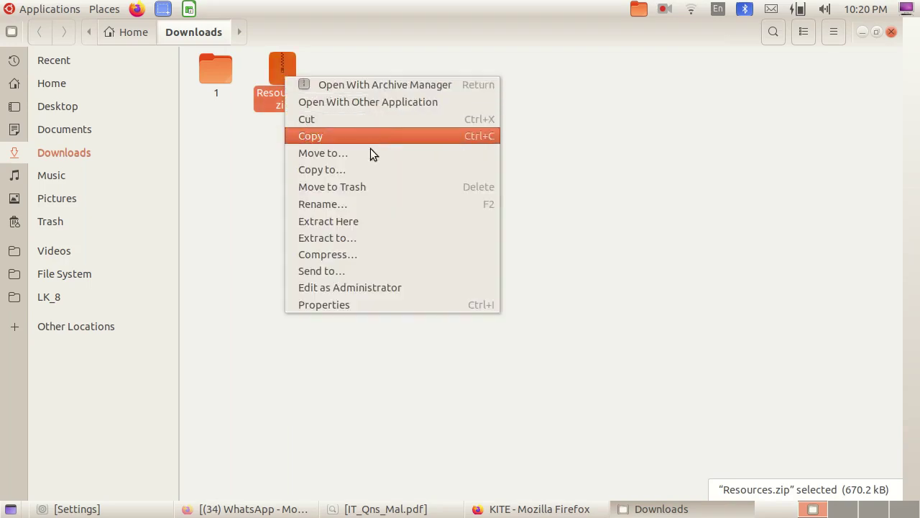
{"action": "left_click", "coordinate": [352, 221]}
{"action": "left_click", "coordinate": [351, 221]}
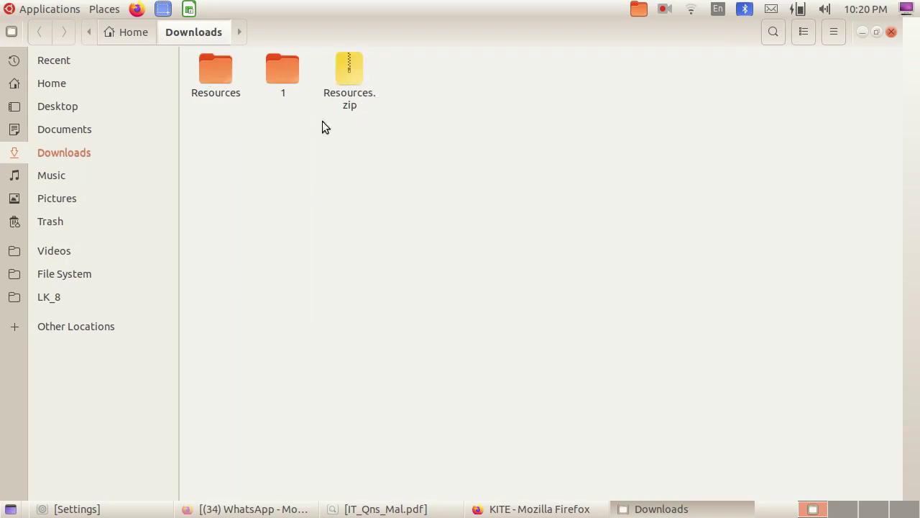
Look through the extracted Resources folder, examining the contents of Exam_documents and Images10 inside Resources_n
{"action": "double_click", "coordinate": [218, 74]}
{"action": "double_click", "coordinate": [218, 74]}
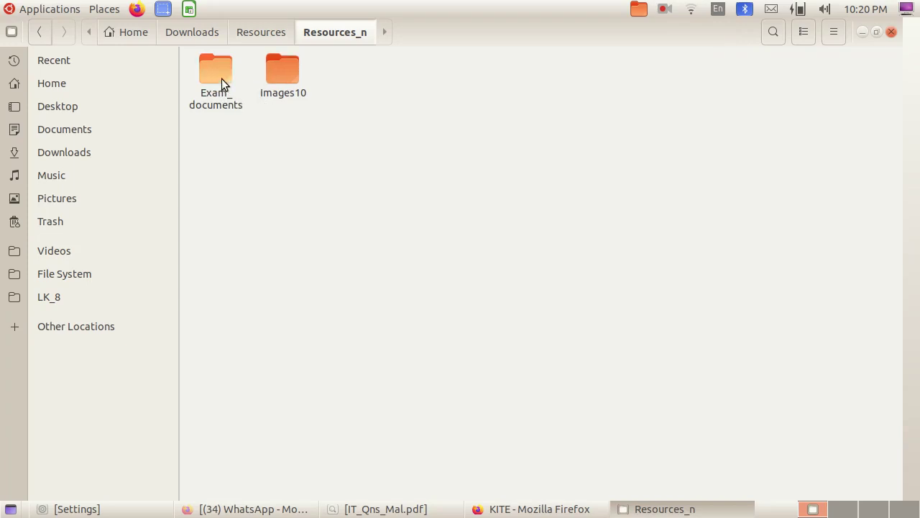
{"action": "double_click", "coordinate": [222, 78]}
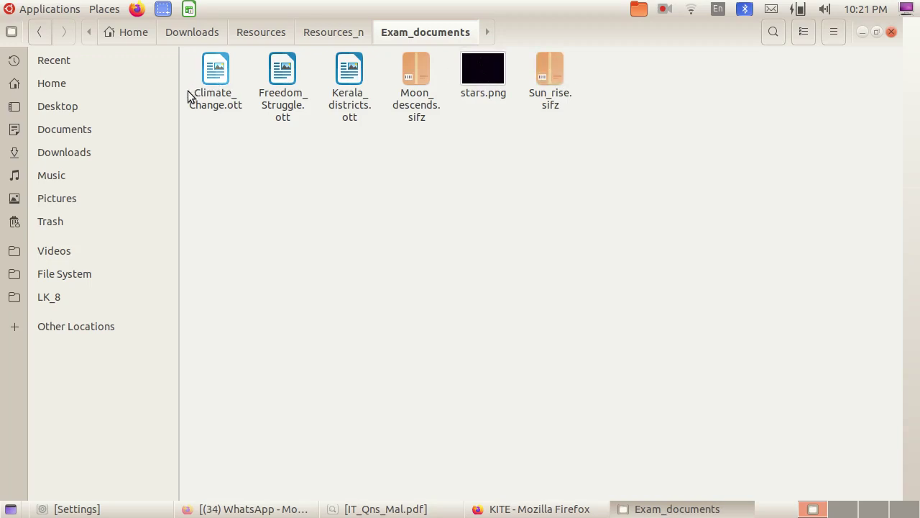
{"action": "left_click", "coordinate": [347, 34]}
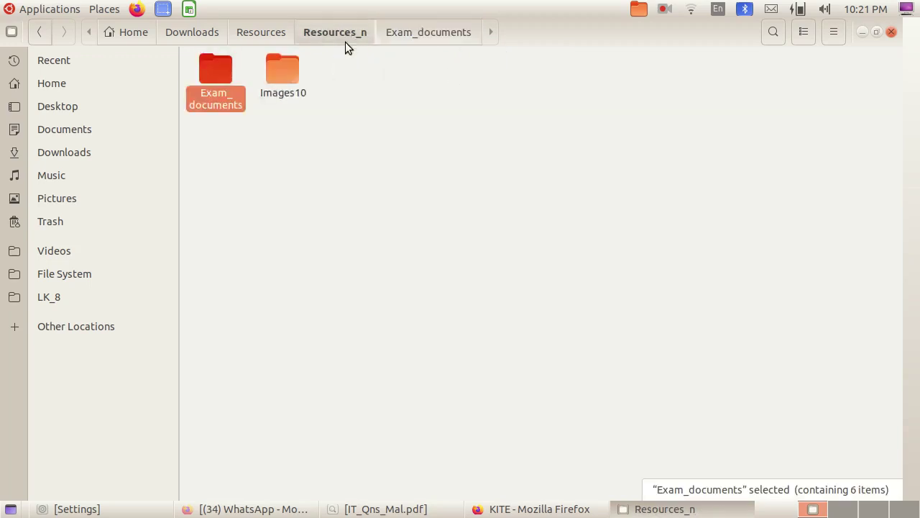
{"action": "double_click", "coordinate": [282, 74]}
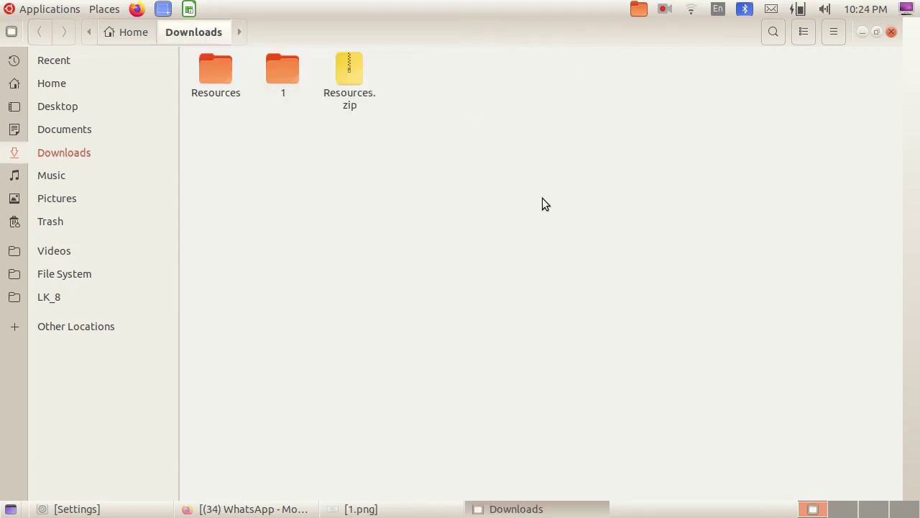
Copy the extracted Resources folder from Downloads into the Home folder and close the file manager
{"action": "left_click", "coordinate": [221, 80]}
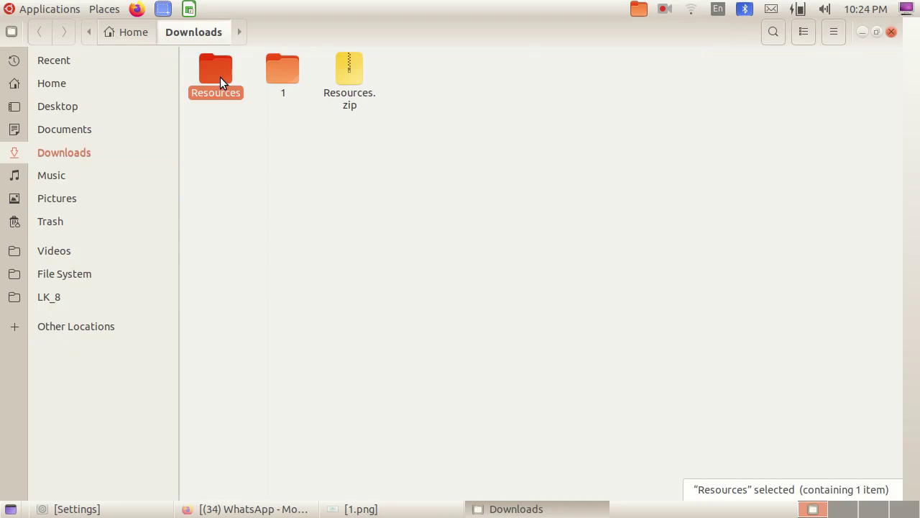
{"action": "right_click", "coordinate": [220, 77]}
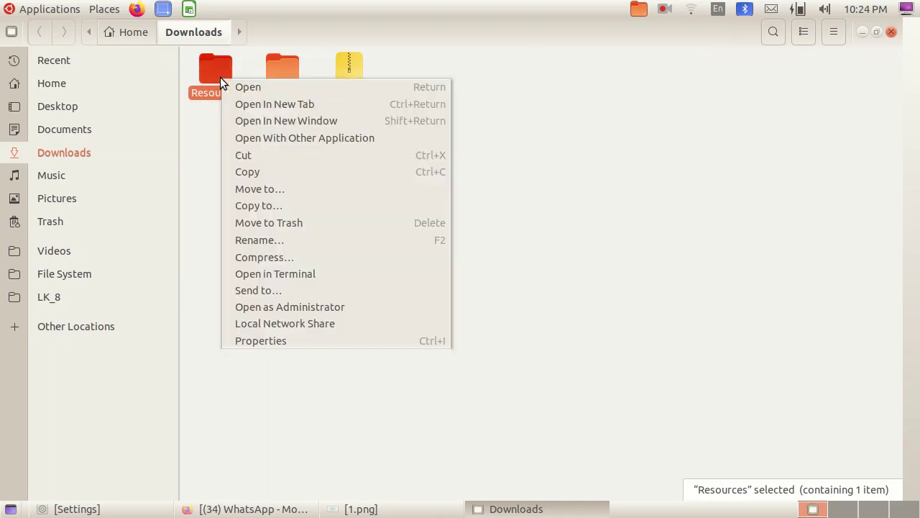
{"action": "left_click", "coordinate": [269, 177]}
{"action": "left_click", "coordinate": [140, 34]}
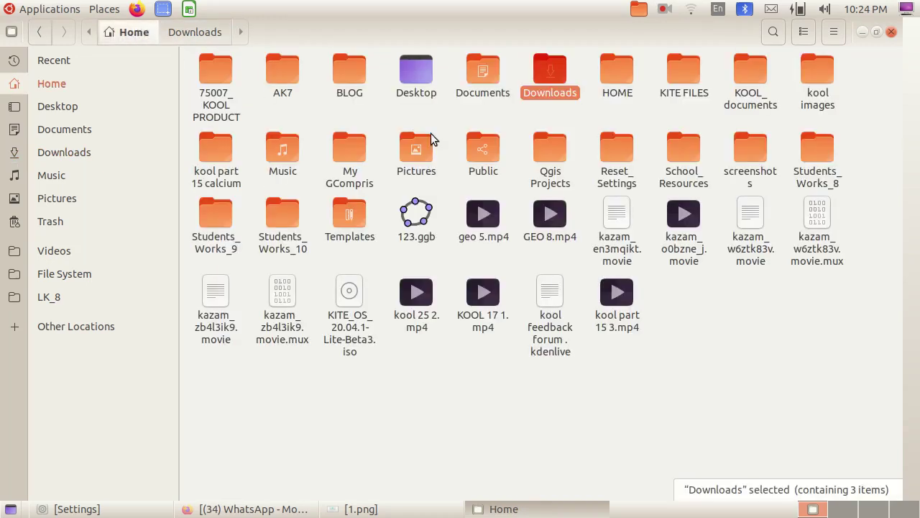
{"action": "right_click", "coordinate": [704, 314]}
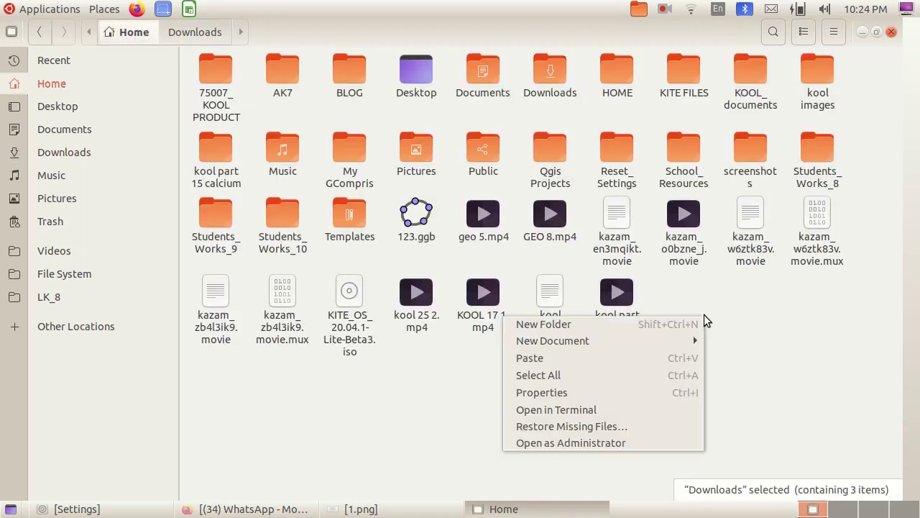
{"action": "left_click", "coordinate": [598, 357]}
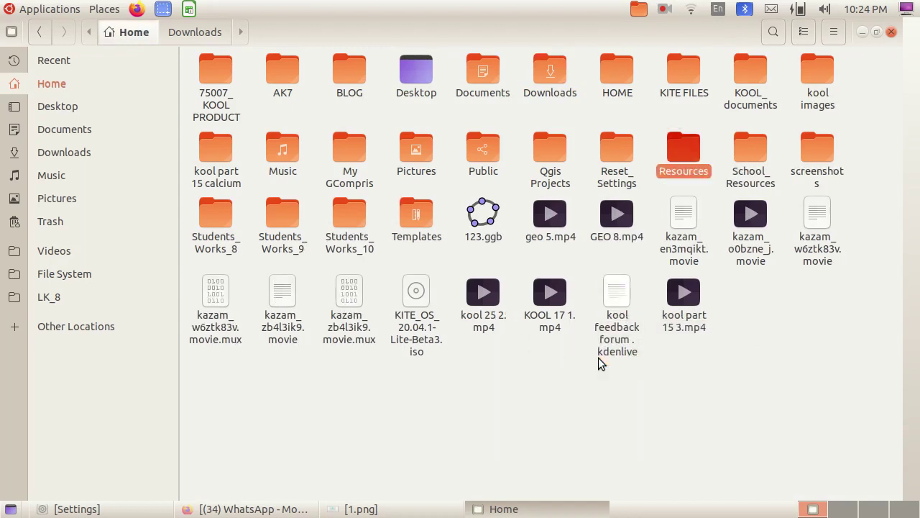
{"action": "left_click", "coordinate": [892, 32]}
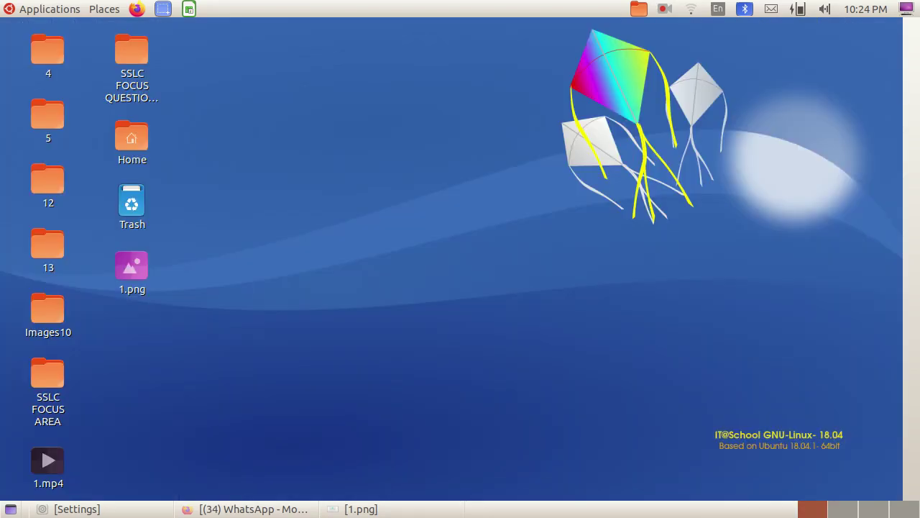
Review the mask sticker task in 1.png, minimize it, and launch Inkscape Vector Graphics Editor
{"action": "left_click", "coordinate": [360, 509]}
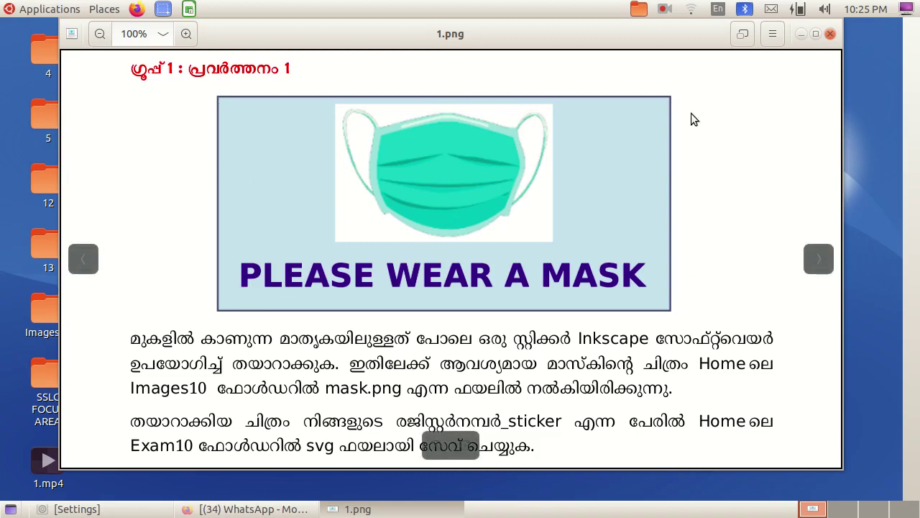
{"action": "key", "text": "ctrl+alt+d"}
{"action": "left_click", "coordinate": [50, 8]}
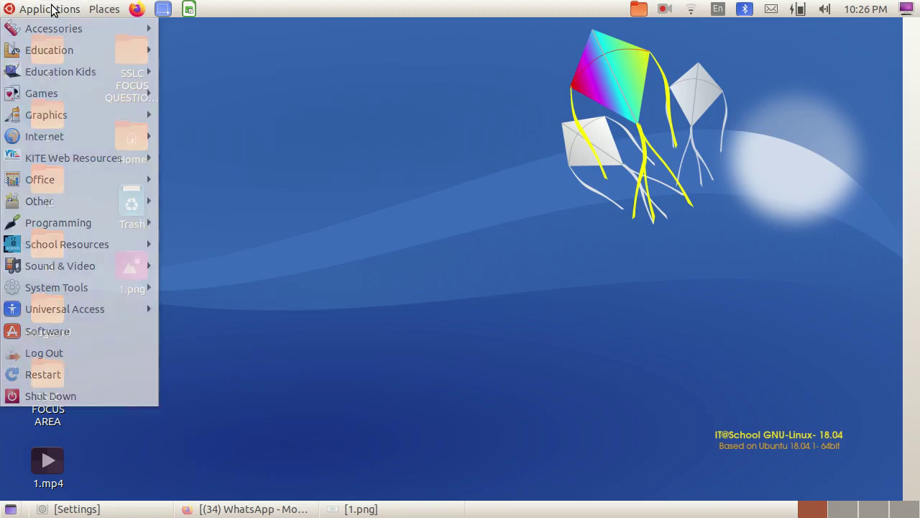
{"action": "mouse_move", "coordinate": [68, 113]}
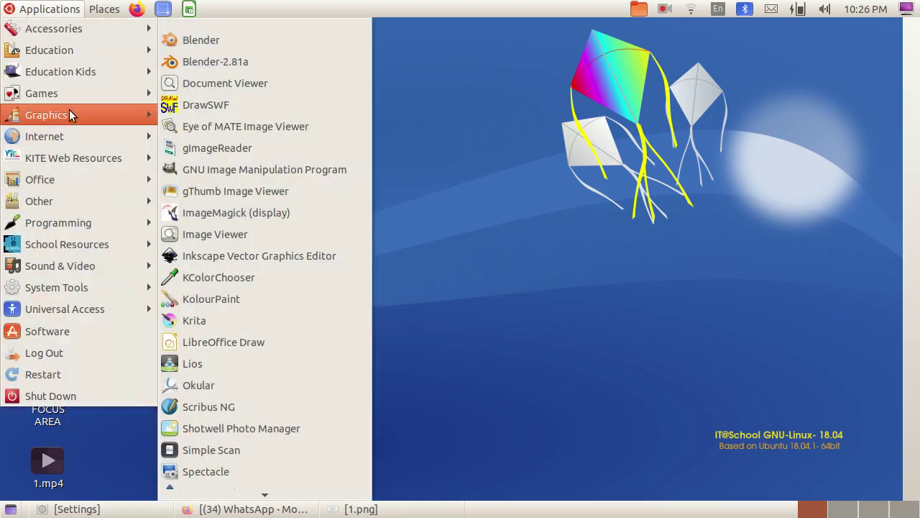
{"action": "left_click", "coordinate": [294, 257]}
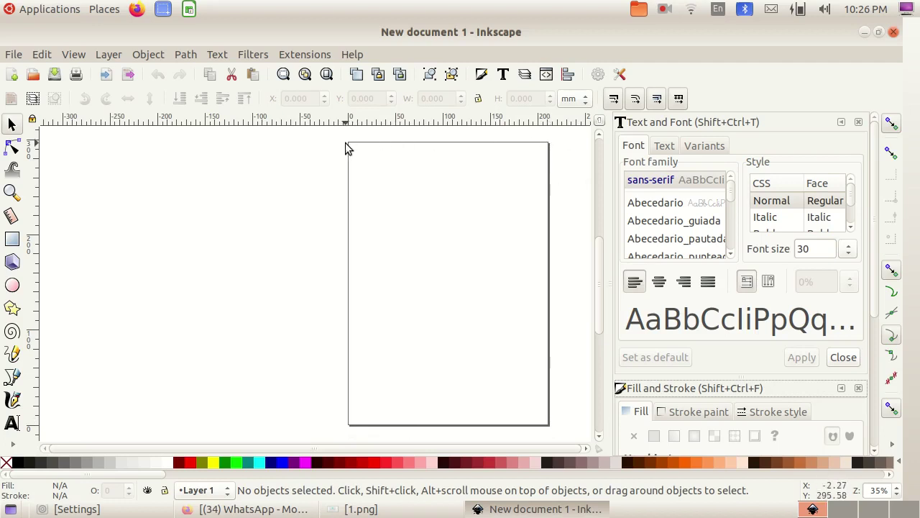
{"action": "left_click", "coordinate": [12, 241]}
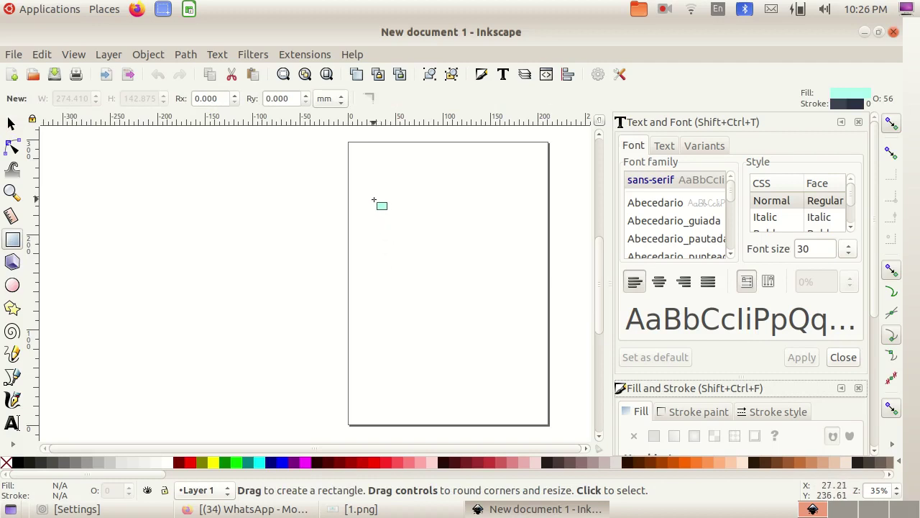
{"action": "left_click_drag", "start_coordinate": [374, 200], "coordinate": [535, 325]}
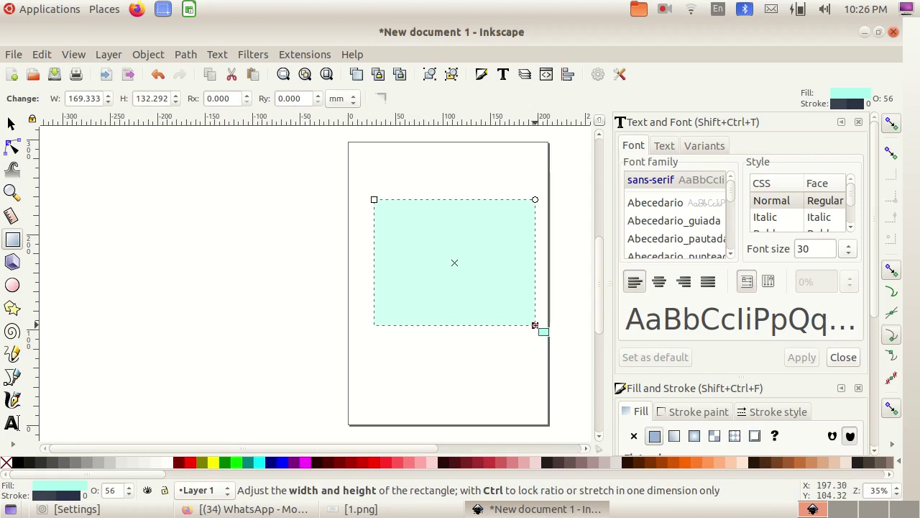
{"action": "key", "text": "Delete"}
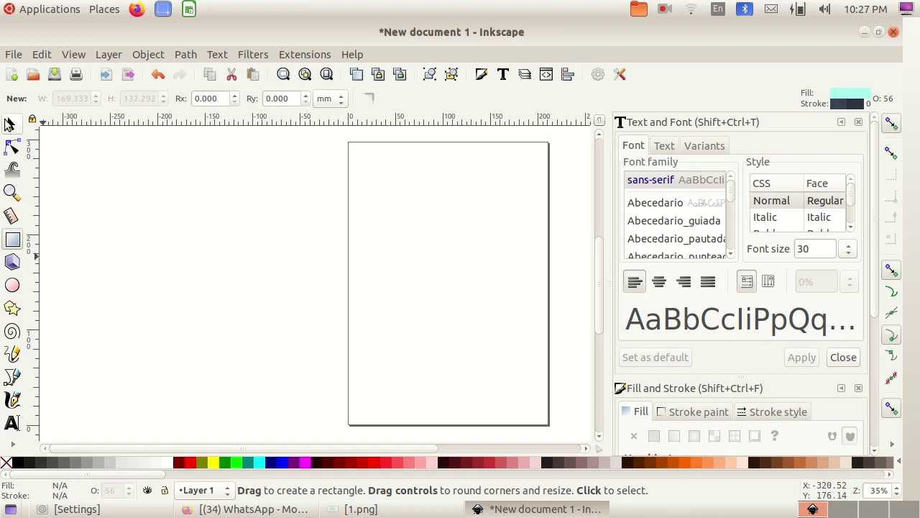
Turn off the page border display in the document properties and close the dialog
{"action": "left_click", "coordinate": [15, 56]}
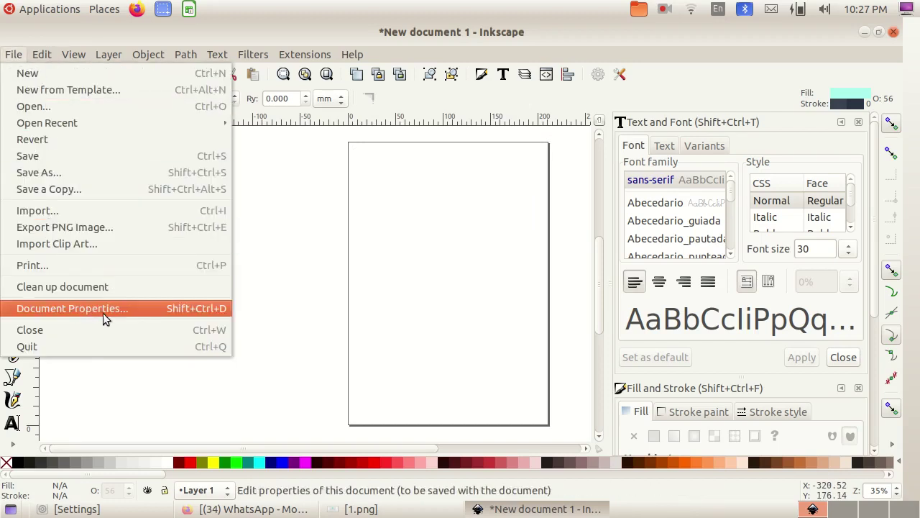
{"action": "left_click", "coordinate": [122, 312]}
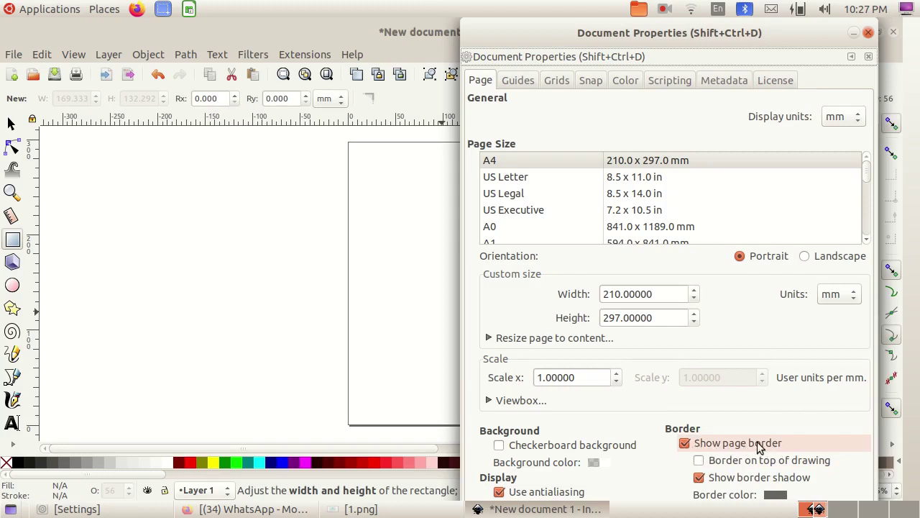
{"action": "left_click", "coordinate": [685, 444]}
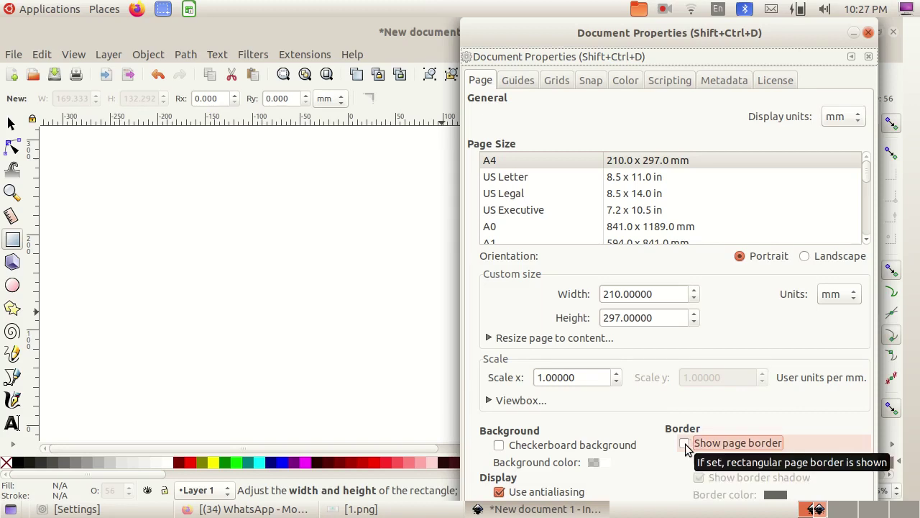
{"action": "left_click", "coordinate": [868, 34]}
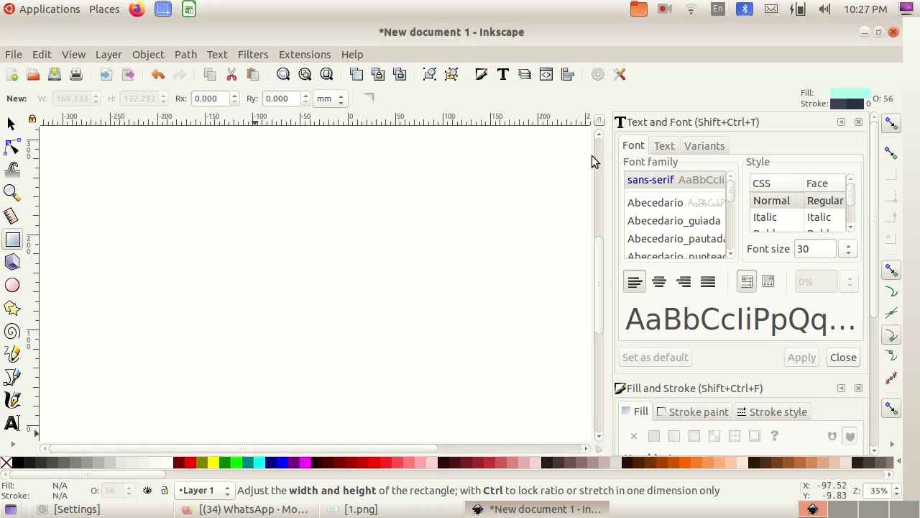
Check the sticker layout in 1.png and draw a wide background rectangle about 452 mm by 232 mm on the Inkscape canvas
{"action": "left_click", "coordinate": [358, 508]}
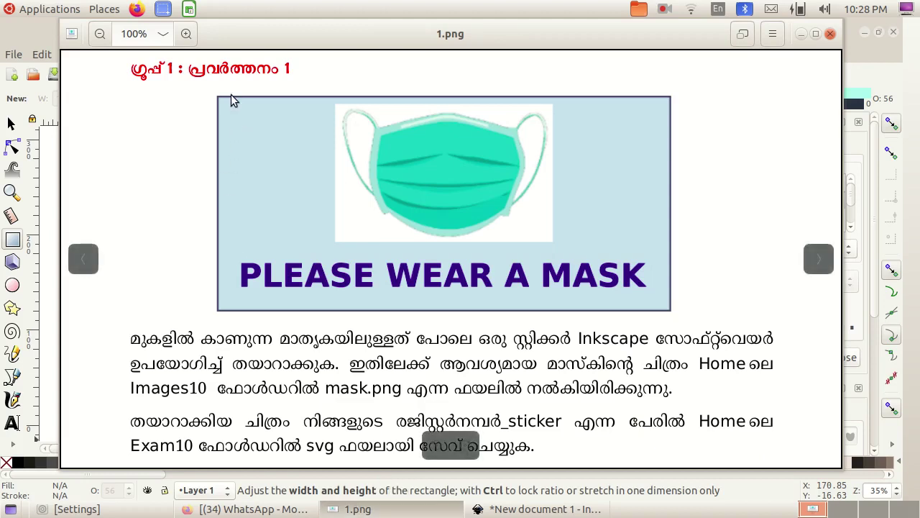
{"action": "left_click", "coordinate": [357, 508]}
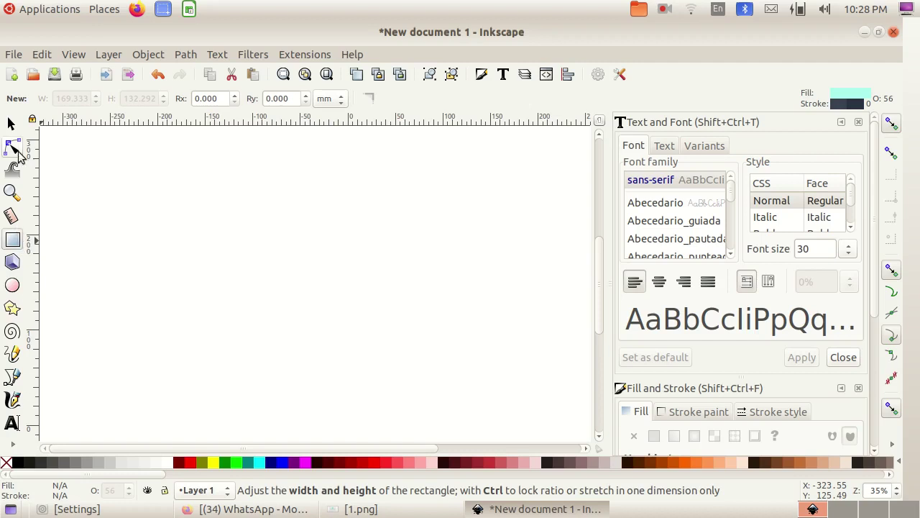
{"action": "left_click", "coordinate": [12, 243]}
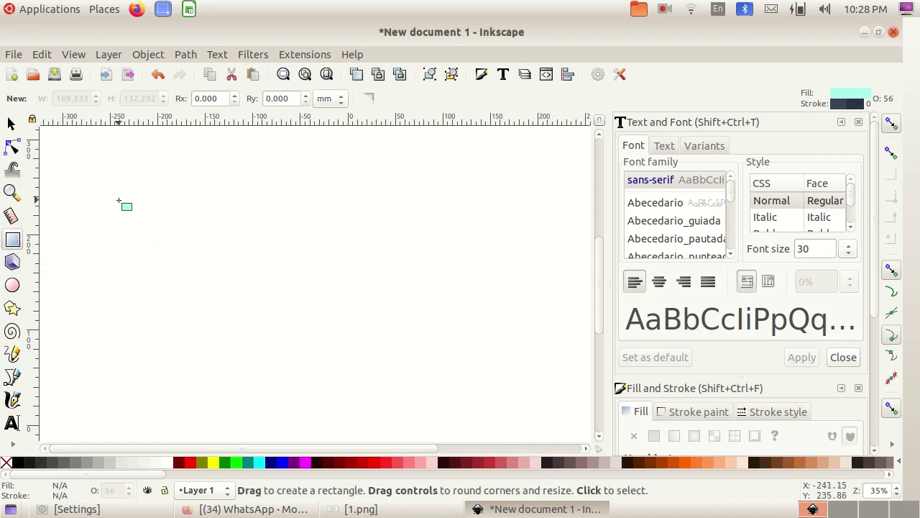
{"action": "mouse_move", "coordinate": [103, 177]}
{"action": "left_mouse_down"}
{"action": "mouse_move", "coordinate": [156, 275]}
{"action": "mouse_move", "coordinate": [300, 382]}
{"action": "mouse_move", "coordinate": [534, 396]}
{"action": "left_mouse_up"}
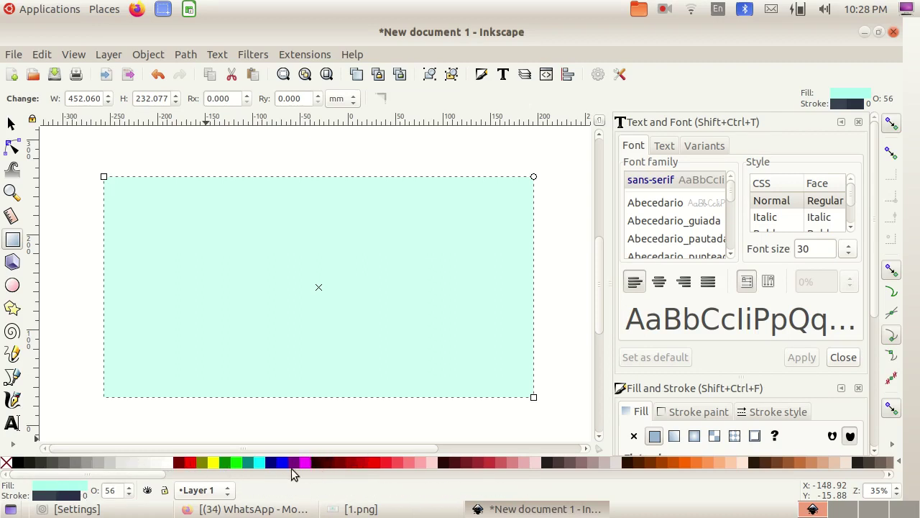
Fill the background rectangle with the light sky-blue palette colour #80E5FF
{"action": "left_click", "coordinate": [257, 462]}
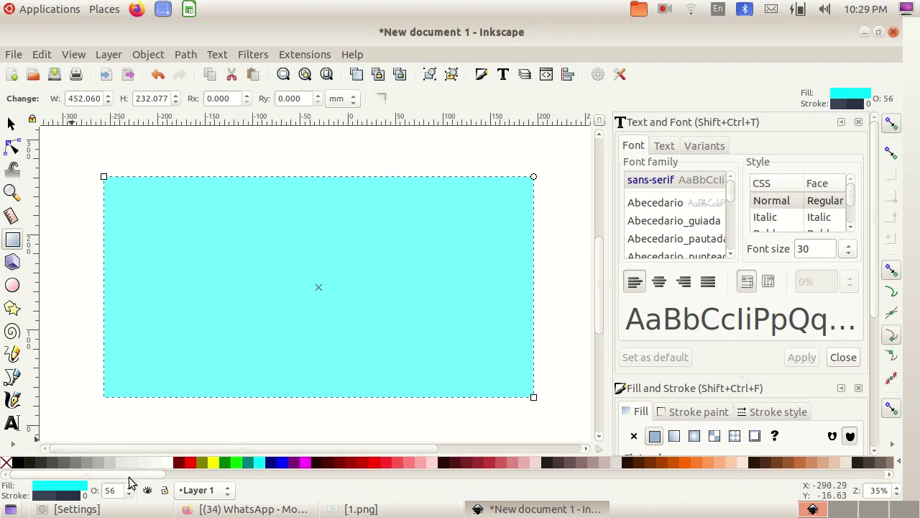
{"action": "left_click_drag", "start_coordinate": [131, 481], "coordinate": [555, 476]}
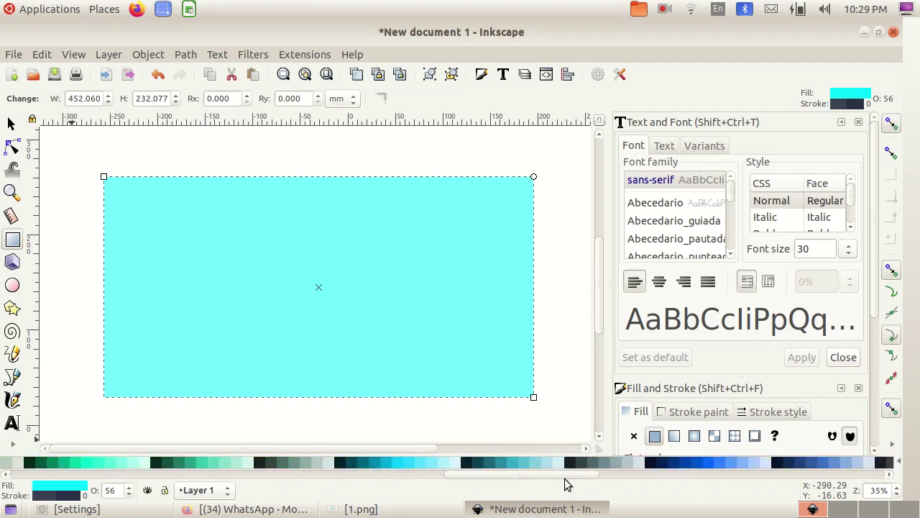
{"action": "left_click", "coordinate": [432, 466]}
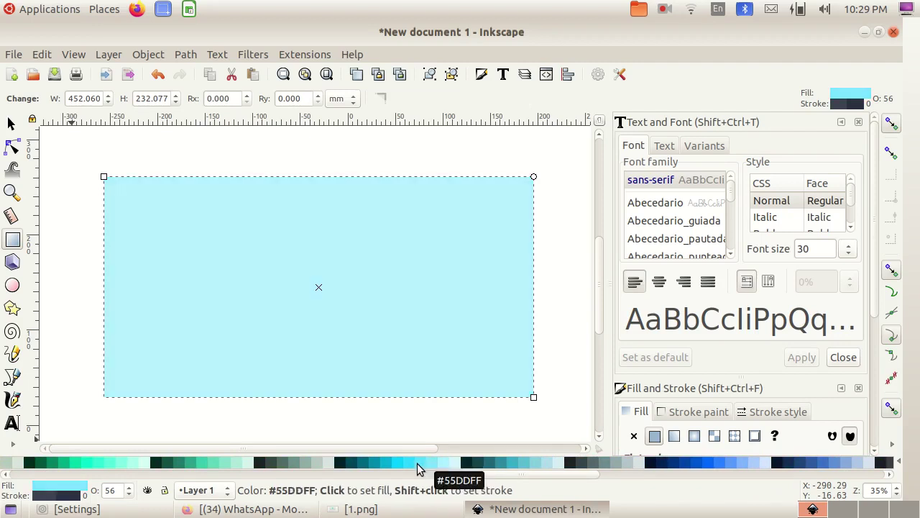
{"action": "left_click", "coordinate": [418, 467]}
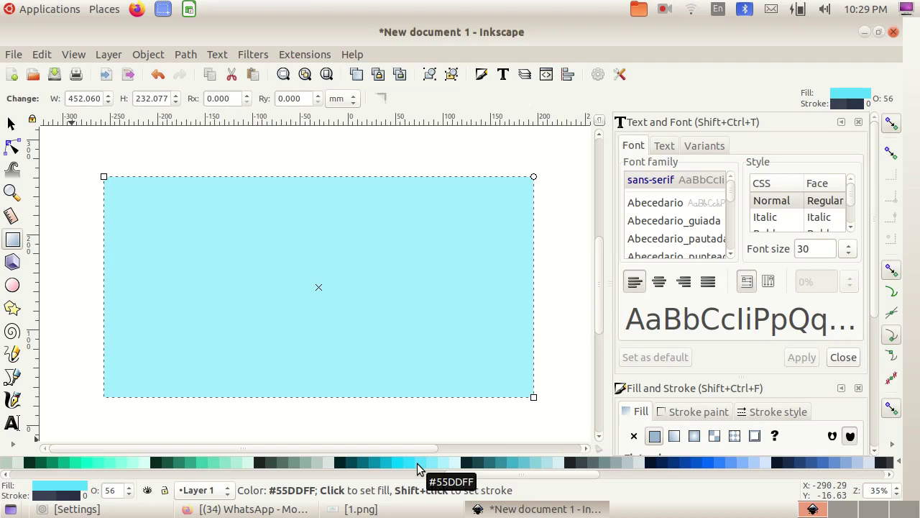
{"action": "left_click", "coordinate": [424, 466]}
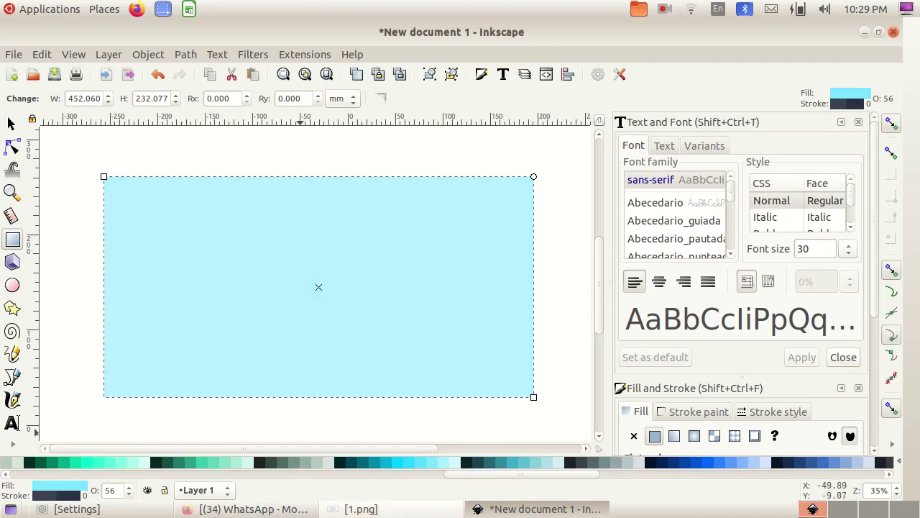
Check the sticker's border in 1.png and set the background rectangle's stroke width to 2 mm
{"action": "left_click", "coordinate": [394, 507]}
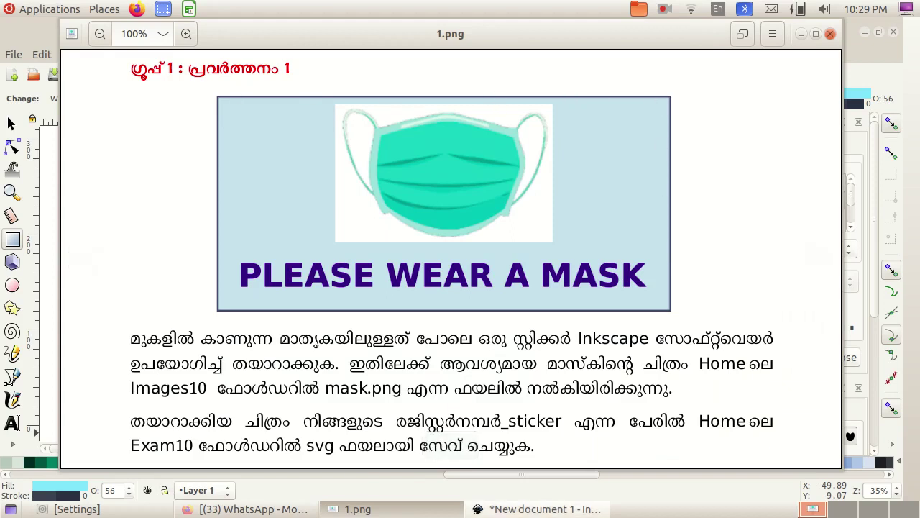
{"action": "key", "text": "alt+Tab"}
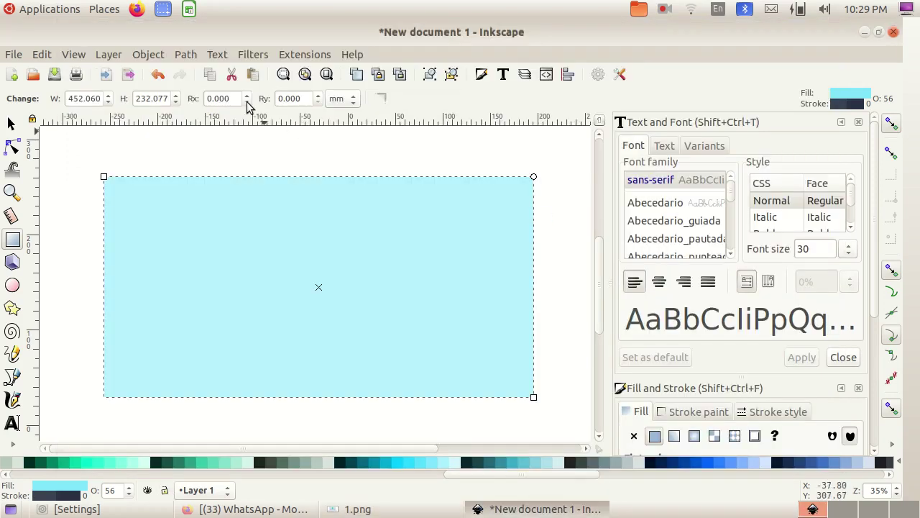
{"action": "left_click", "coordinate": [146, 54]}
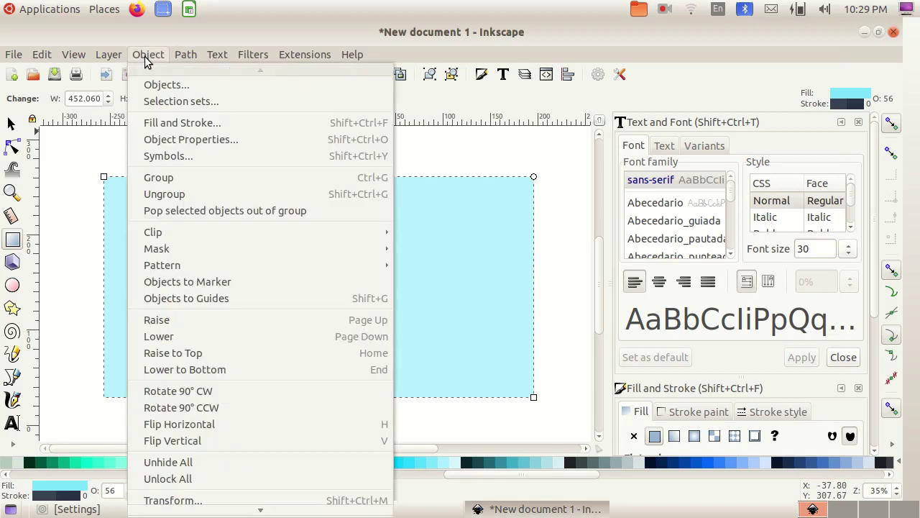
{"action": "left_click", "coordinate": [182, 123]}
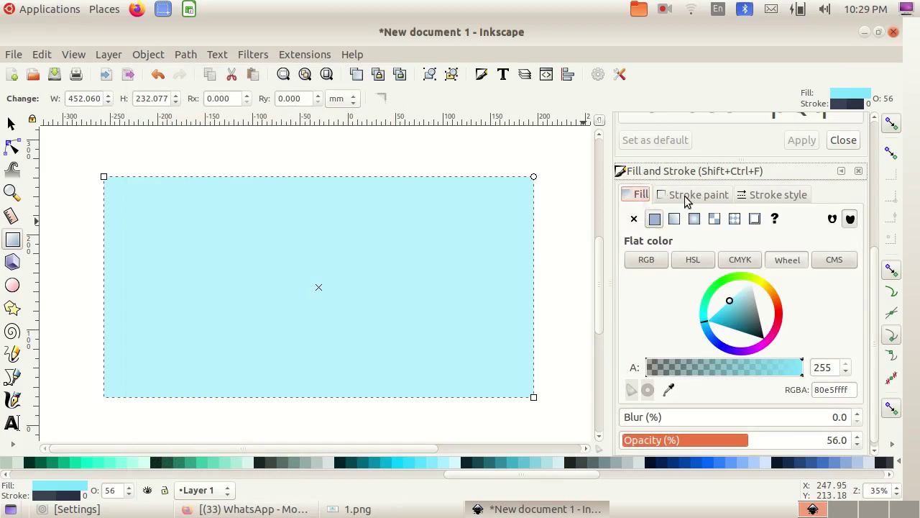
{"action": "left_click", "coordinate": [707, 196]}
{"action": "left_click", "coordinate": [784, 200]}
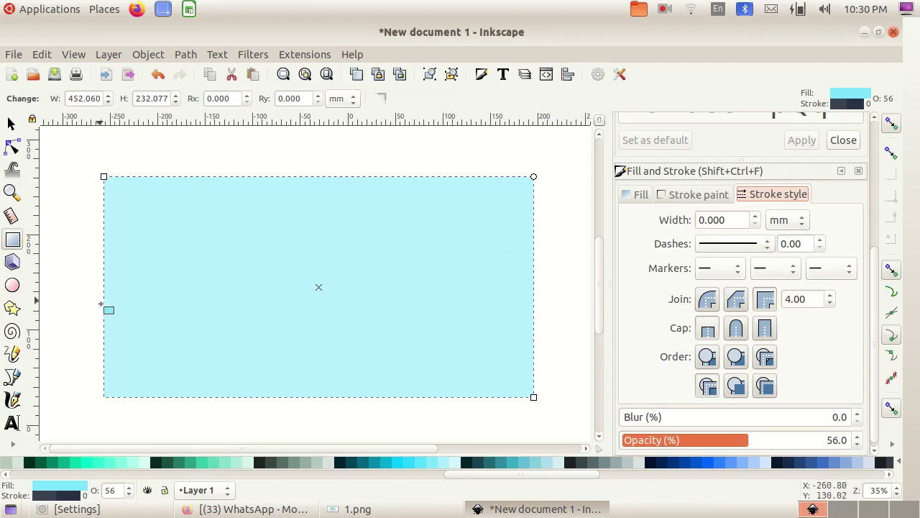
{"action": "left_click", "coordinate": [705, 221]}
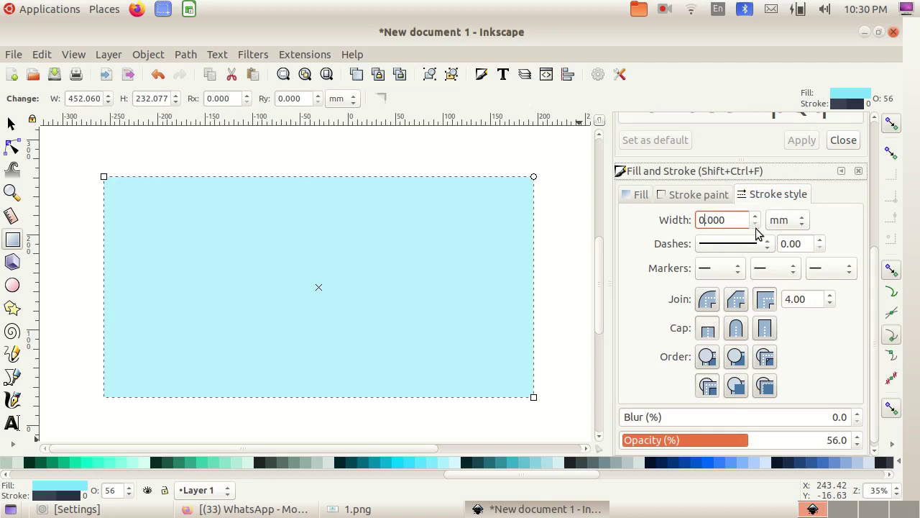
{"action": "left_click", "coordinate": [804, 221]}
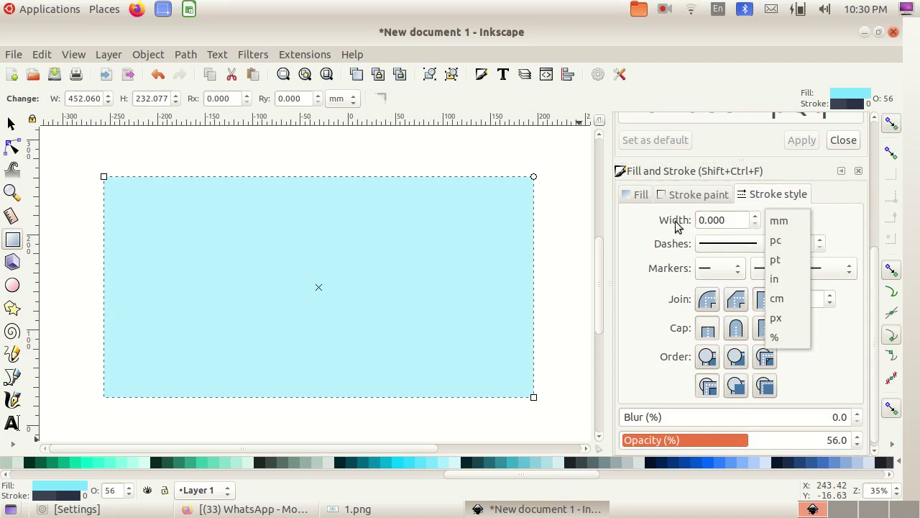
{"action": "left_click", "coordinate": [707, 221]}
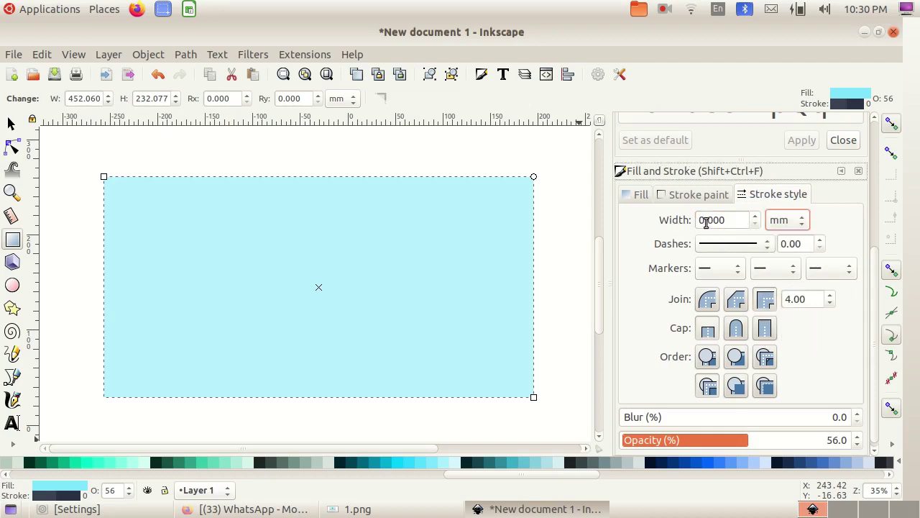
{"action": "left_click", "coordinate": [705, 222]}
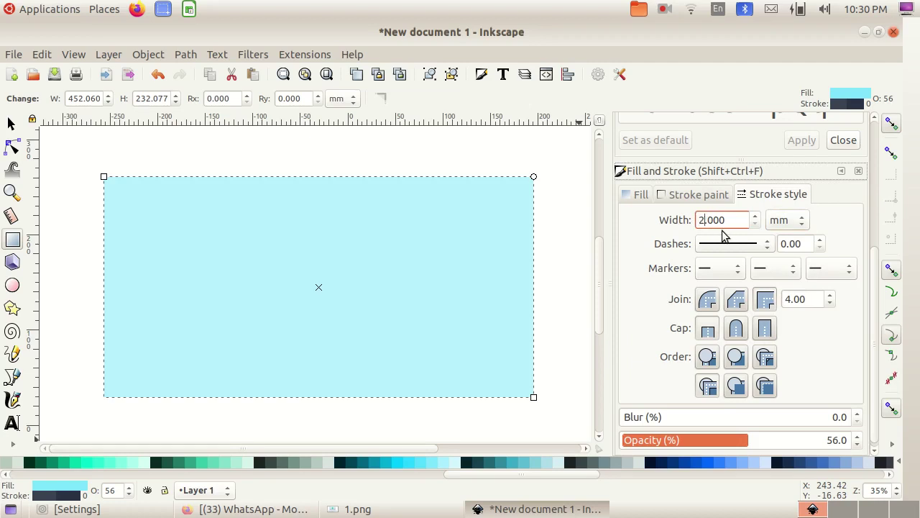
{"action": "left_click", "coordinate": [798, 224]}
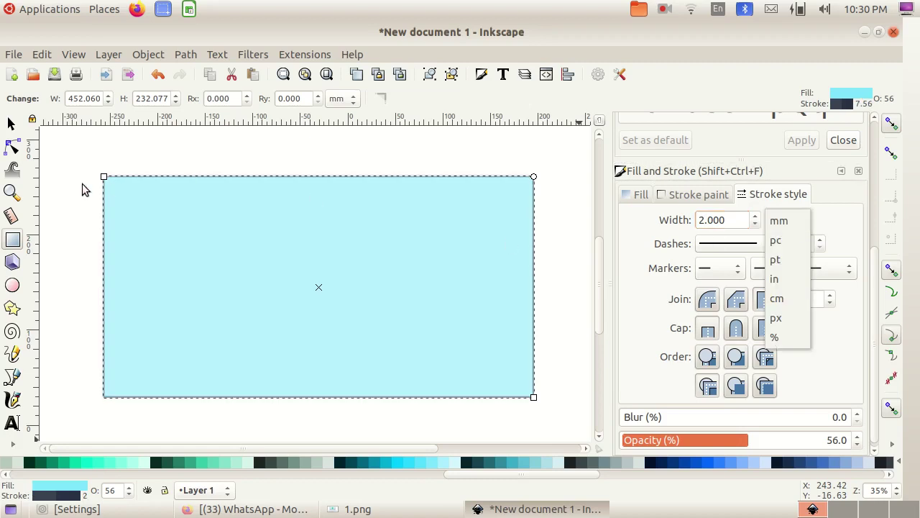
{"action": "left_click", "coordinate": [162, 188]}
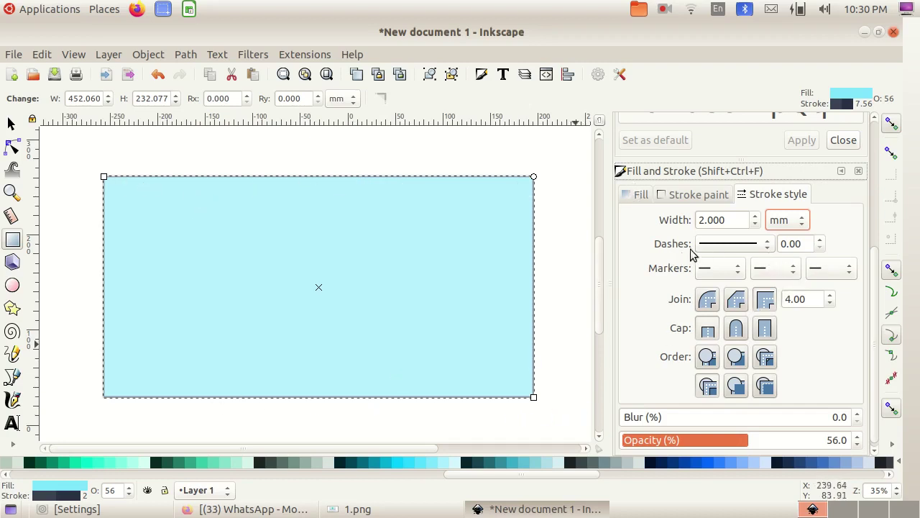
Review the dash patterns for the rectangle's border, keep the solid line, deselect the rectangle, and compare it with the sample in 1.png
{"action": "left_click", "coordinate": [769, 248]}
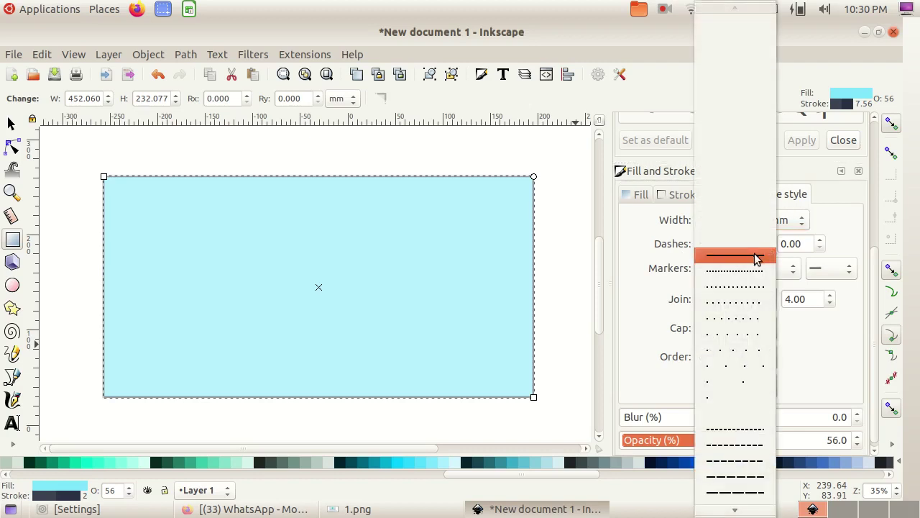
{"action": "left_click", "coordinate": [751, 259]}
{"action": "left_click", "coordinate": [767, 248]}
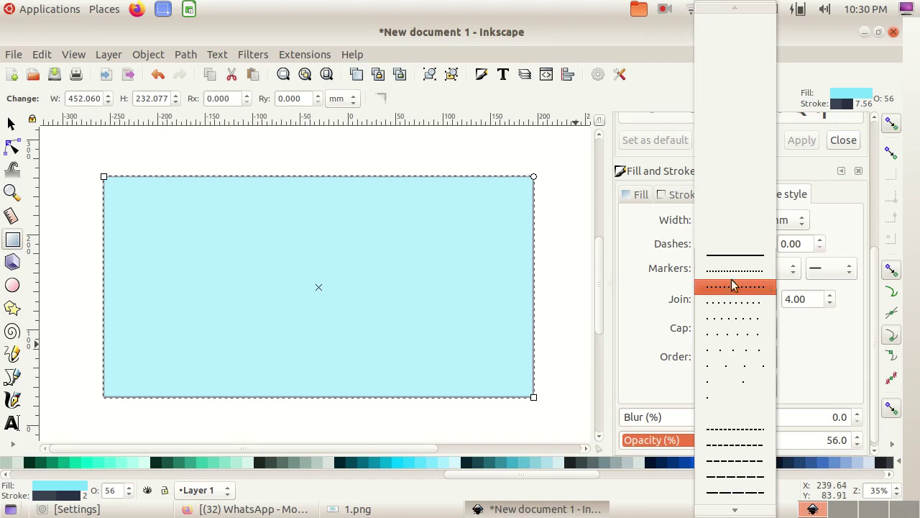
{"action": "left_click", "coordinate": [640, 247]}
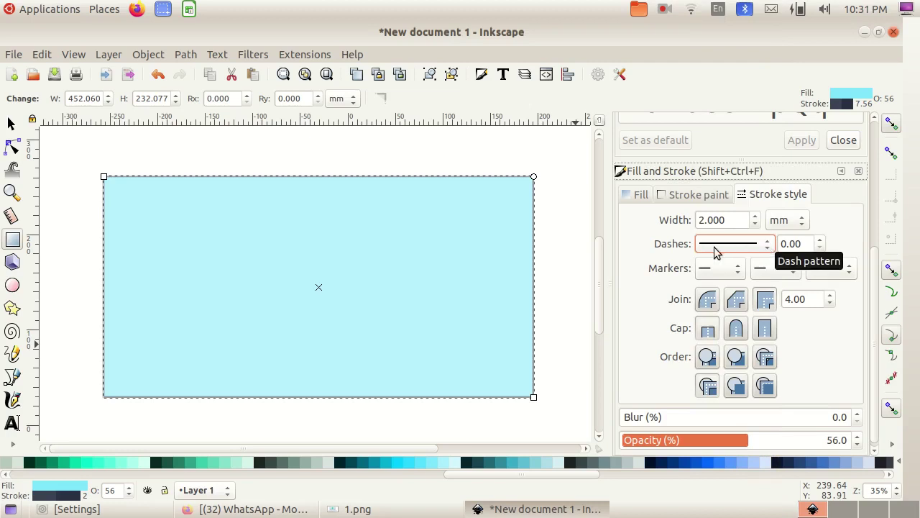
{"action": "left_click", "coordinate": [10, 125]}
{"action": "left_click", "coordinate": [449, 169]}
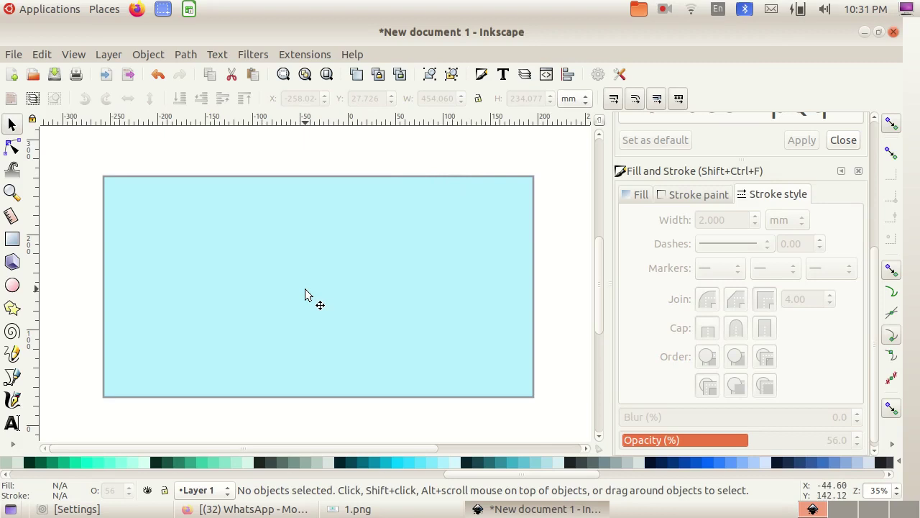
{"action": "left_click", "coordinate": [403, 508]}
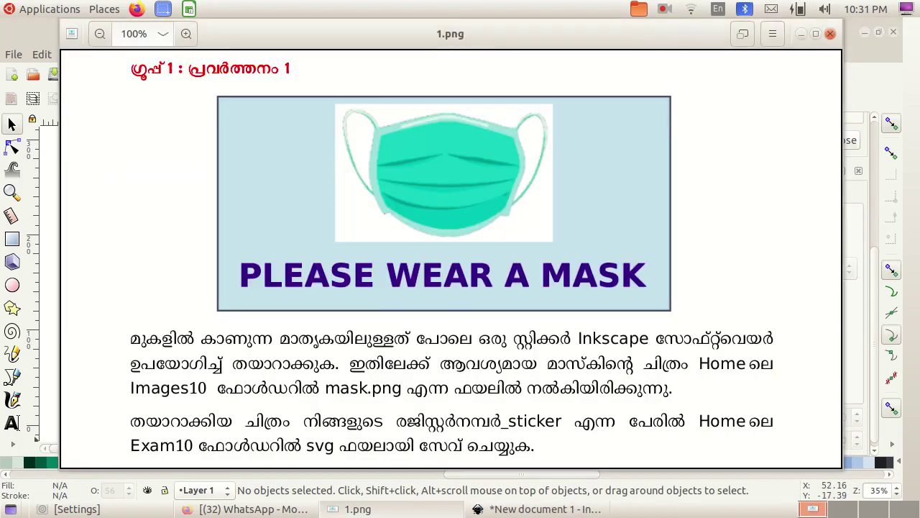
{"action": "left_click", "coordinate": [403, 509]}
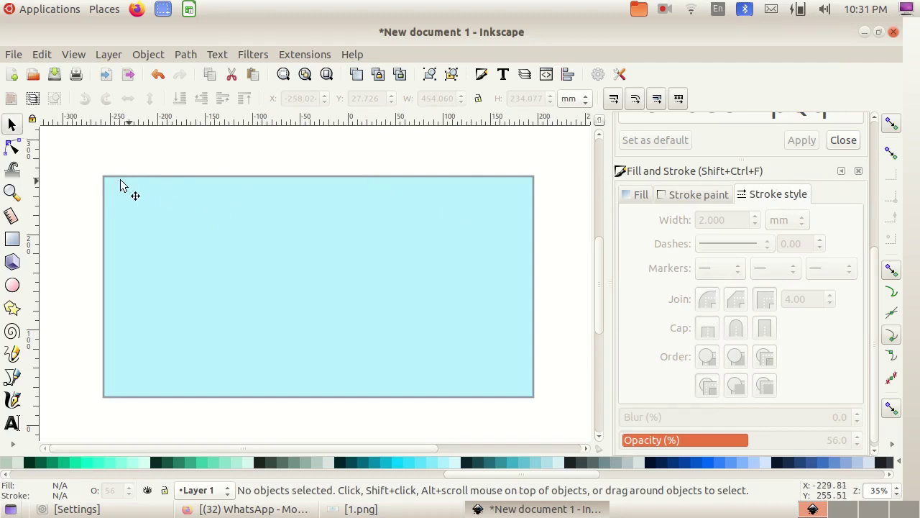
Try grey-blue, dark blue and olive stroke colours on the background rectangle and deselect it
{"action": "left_click", "coordinate": [10, 122]}
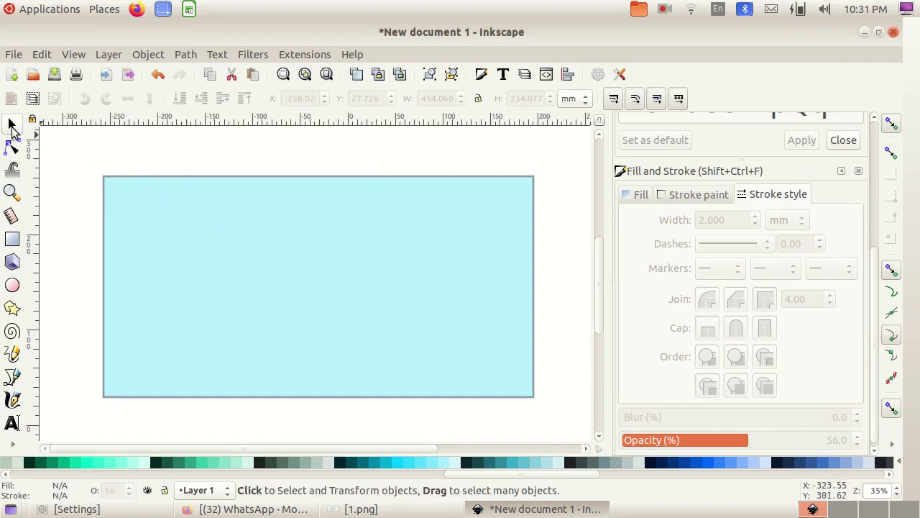
{"action": "left_click", "coordinate": [290, 227]}
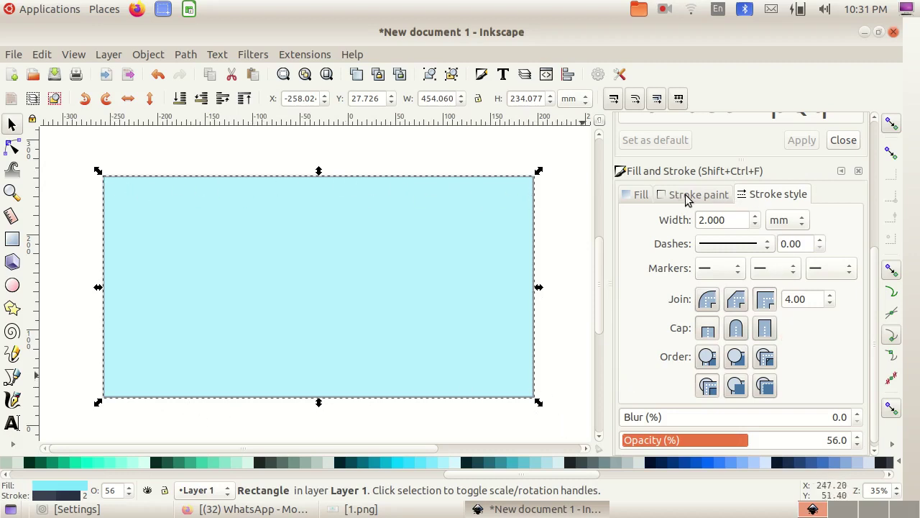
{"action": "left_click", "coordinate": [710, 201]}
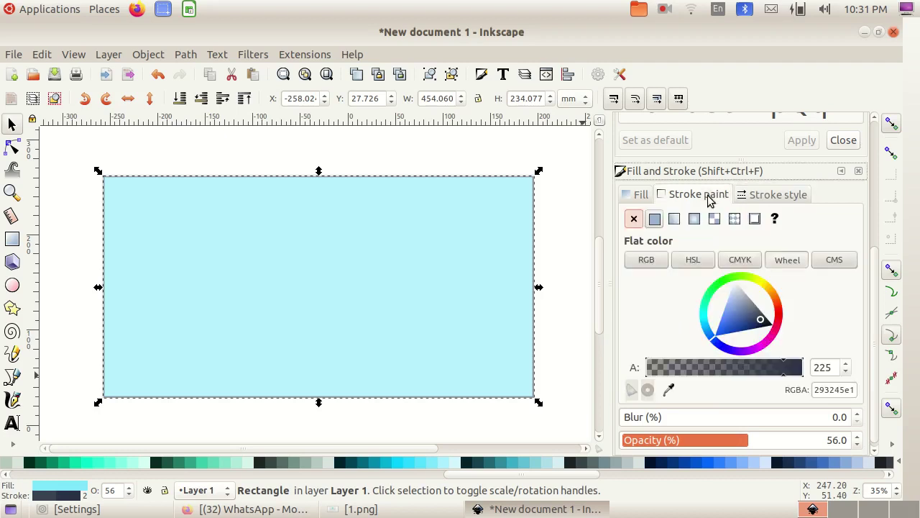
{"action": "left_click", "coordinate": [747, 321]}
{"action": "left_click", "coordinate": [752, 311]}
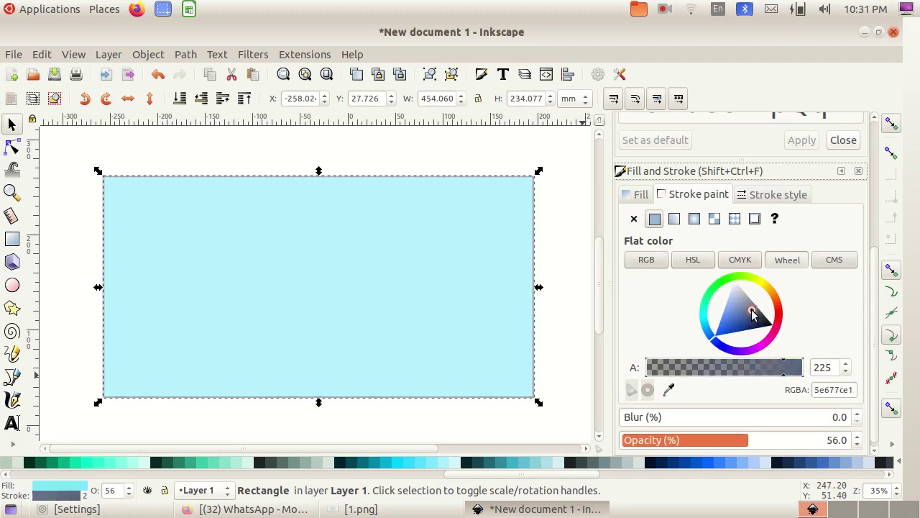
{"action": "left_click", "coordinate": [757, 325]}
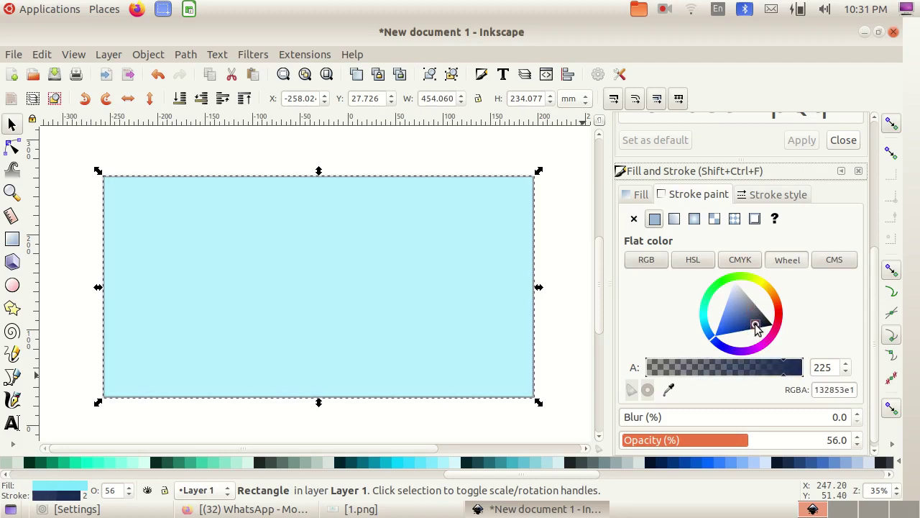
{"action": "left_click", "coordinate": [760, 282]}
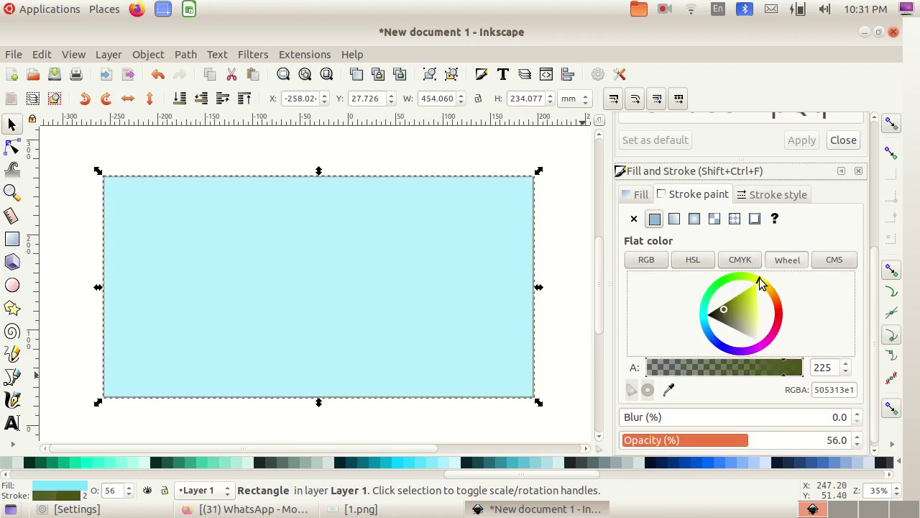
{"action": "left_click", "coordinate": [566, 204]}
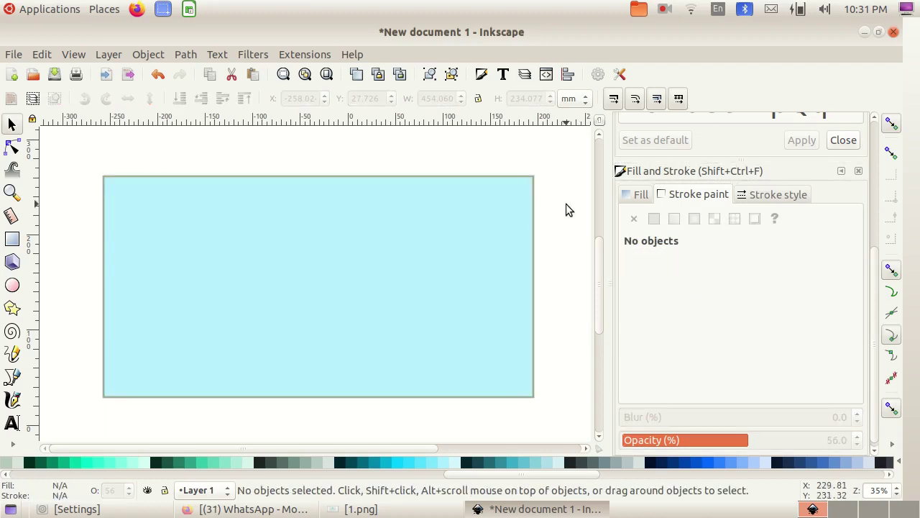
Change the background rectangle's stroke colour to a muted blue on the colour wheel and deselect the rectangle
{"action": "left_click", "coordinate": [411, 282]}
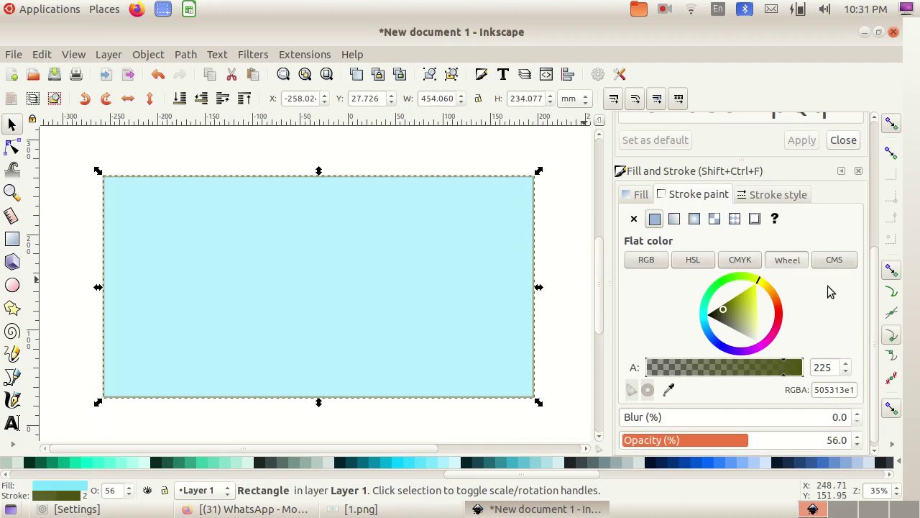
{"action": "left_click", "coordinate": [717, 343]}
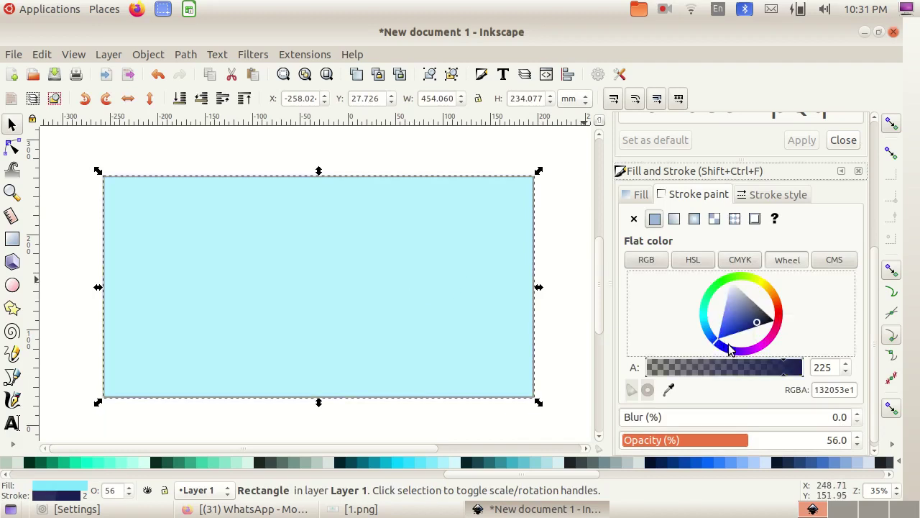
{"action": "left_click", "coordinate": [750, 309]}
{"action": "key", "text": "Escape"}
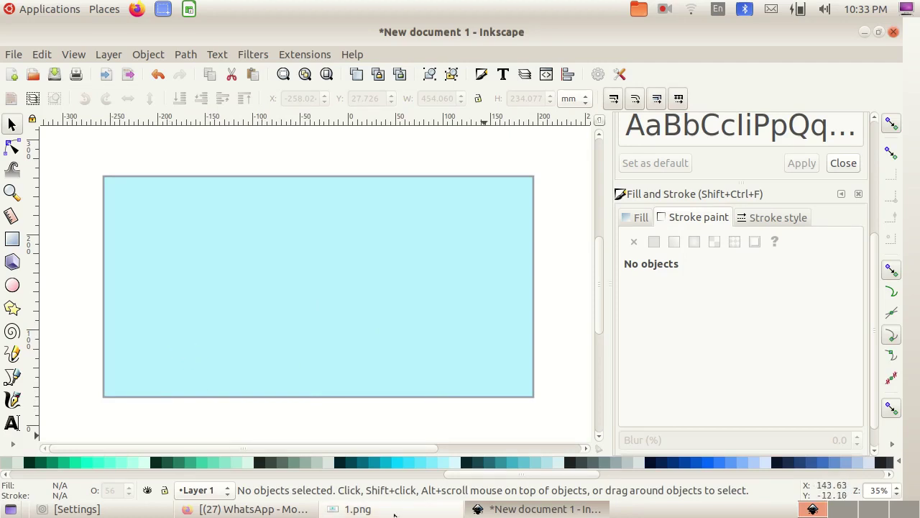
Check the mask picture in 1.png and import mask.png from Resources/Resources_n/Images10 as an embedded image
{"action": "left_click", "coordinate": [357, 508]}
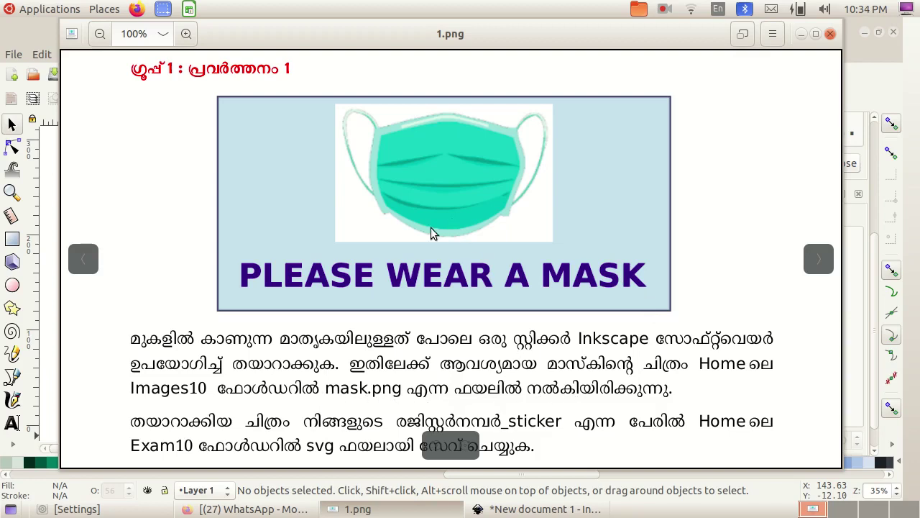
{"action": "left_click", "coordinate": [800, 34]}
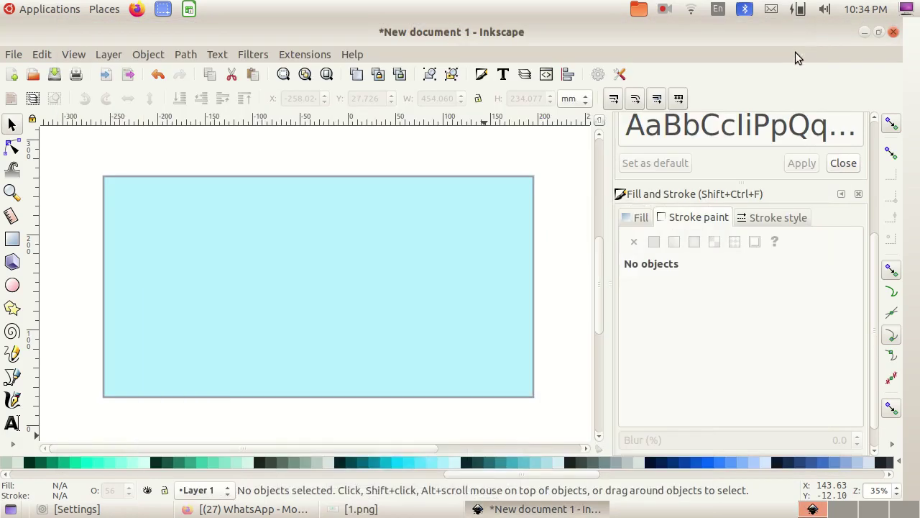
{"action": "left_click", "coordinate": [14, 54]}
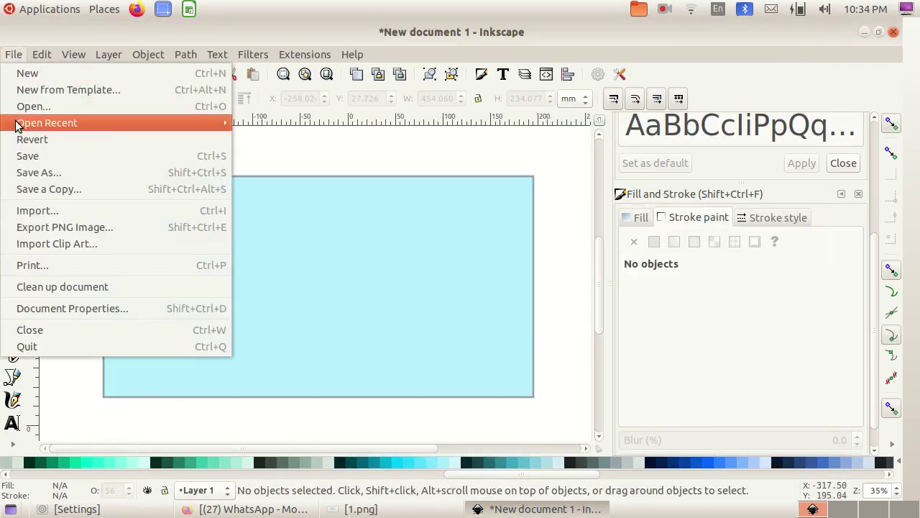
{"action": "left_click", "coordinate": [40, 211]}
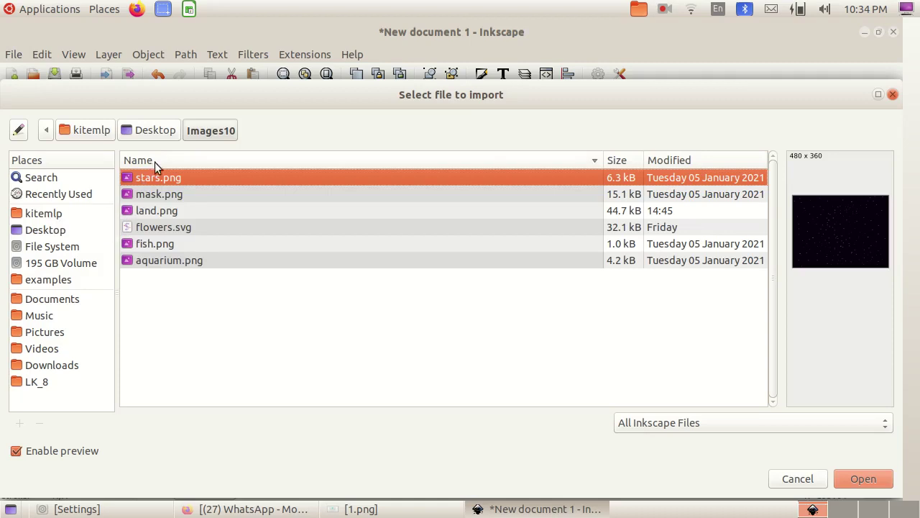
{"action": "left_click", "coordinate": [45, 213]}
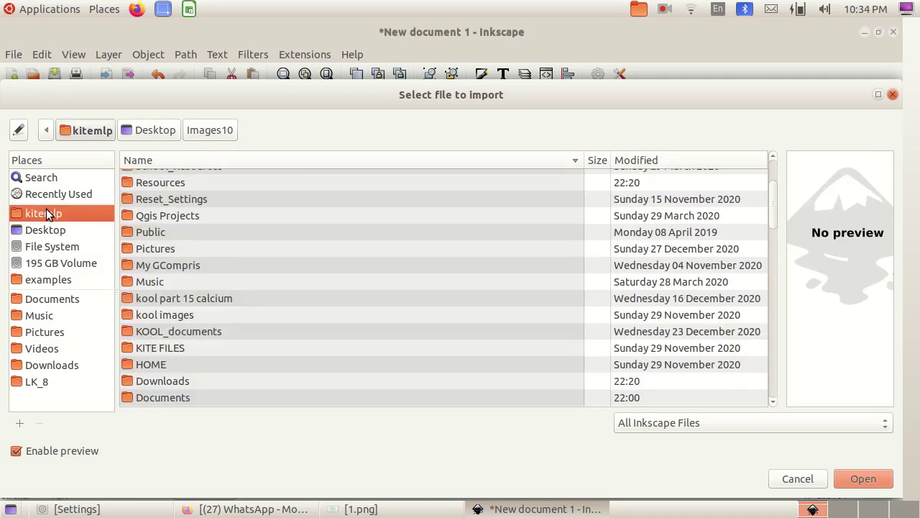
{"action": "double_click", "coordinate": [161, 184]}
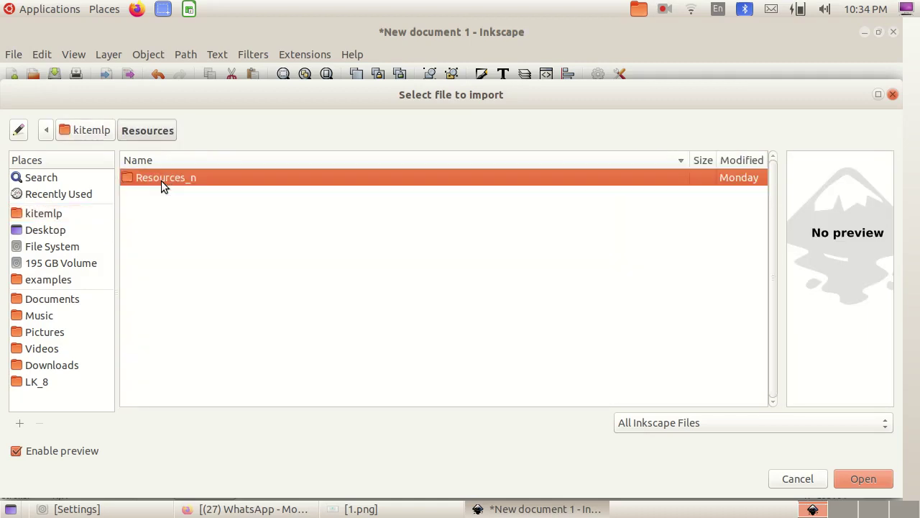
{"action": "double_click", "coordinate": [232, 179]}
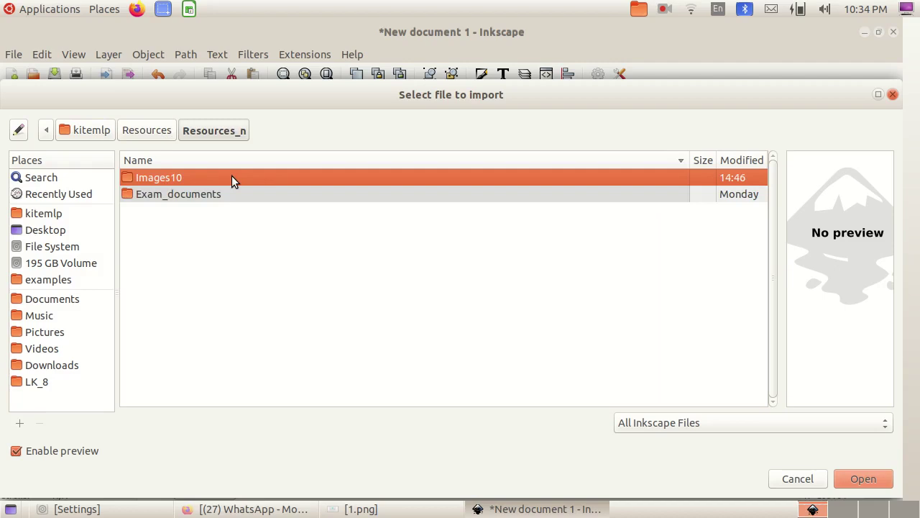
{"action": "double_click", "coordinate": [182, 178]}
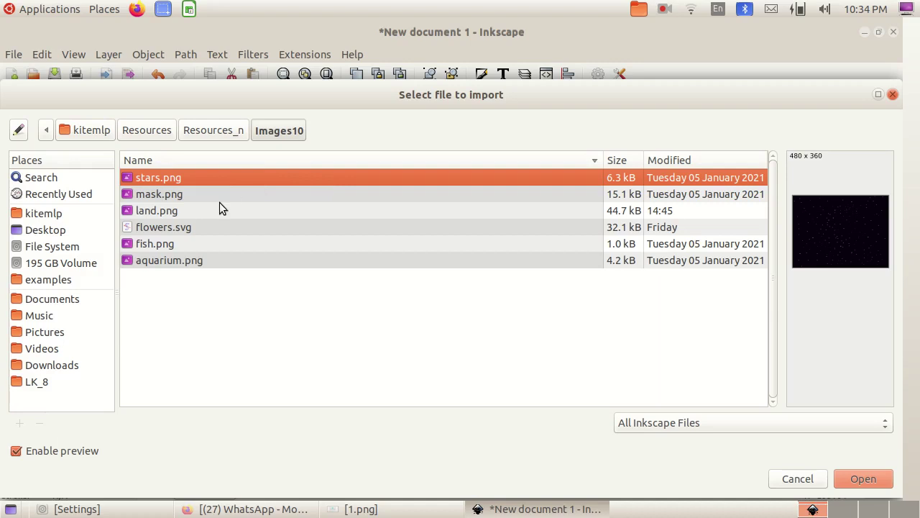
{"action": "left_click", "coordinate": [173, 195]}
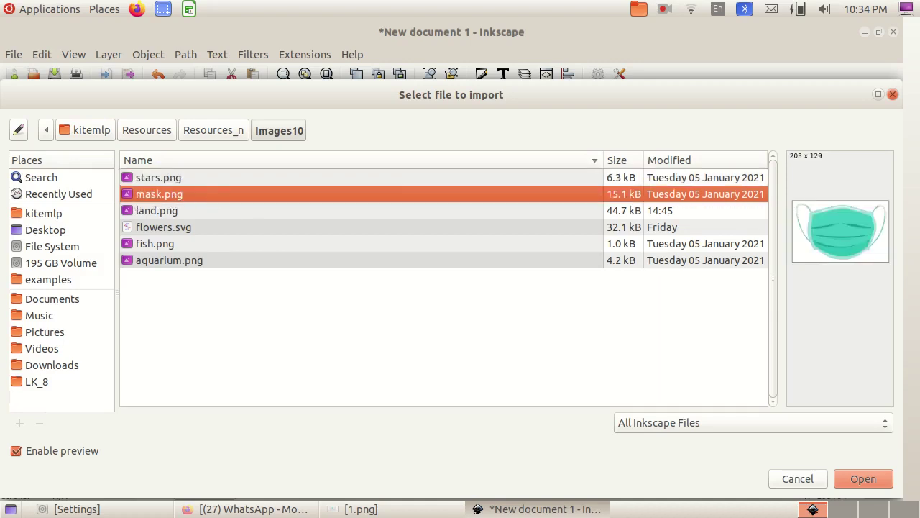
{"action": "left_click", "coordinate": [862, 479]}
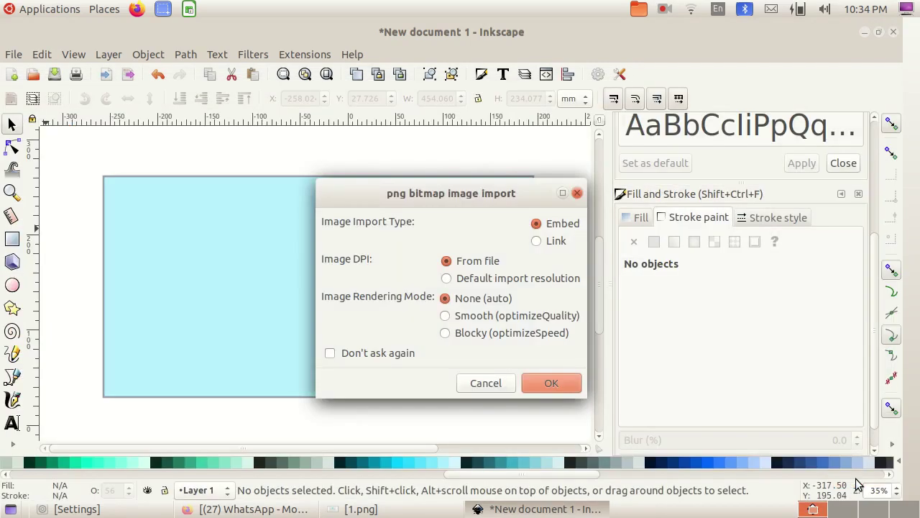
{"action": "left_click", "coordinate": [553, 383]}
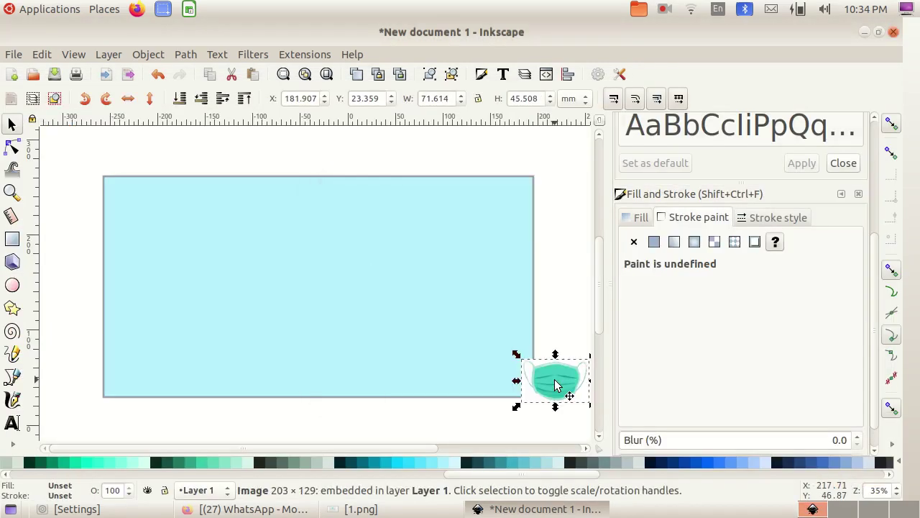
Move the mask picture into the upper part of the rectangle, enlarge it to about 123 × 89 mm, and compare it with 1.png
{"action": "left_click_drag", "start_coordinate": [557, 383], "coordinate": [379, 230]}
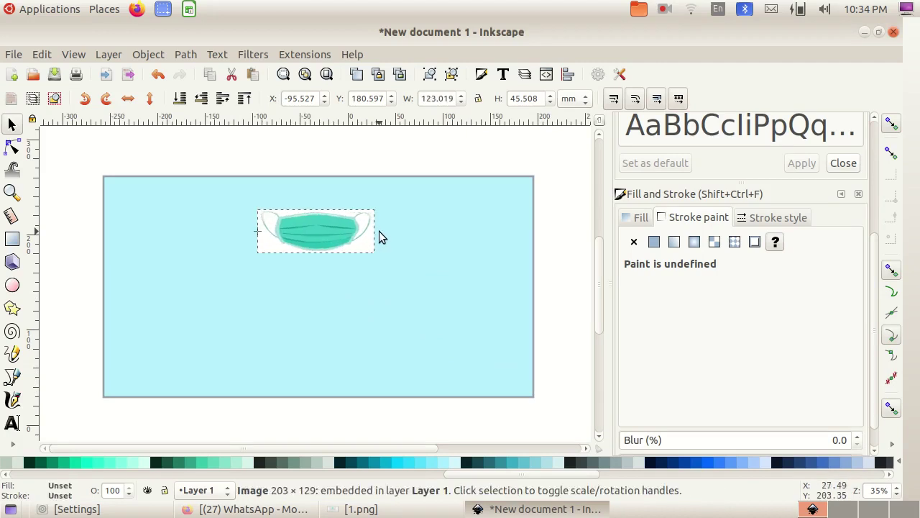
{"action": "left_click_drag", "start_coordinate": [315, 257], "coordinate": [325, 301]}
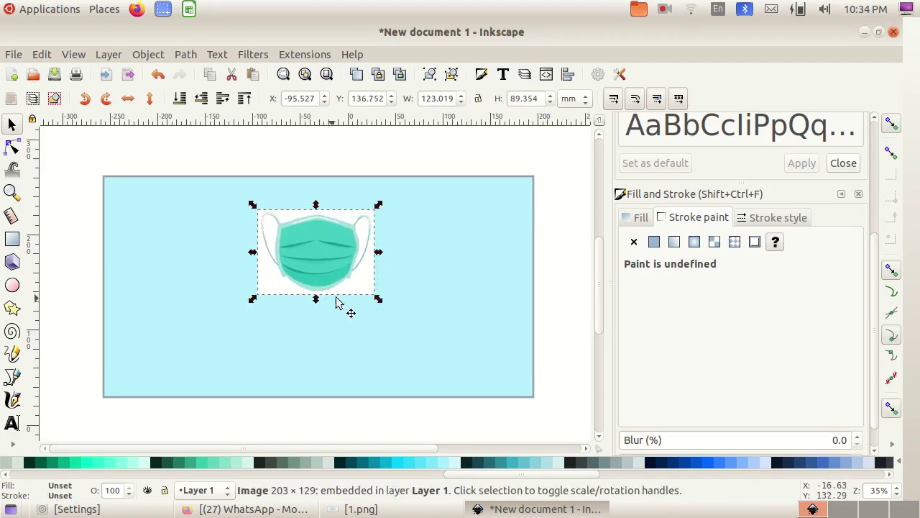
{"action": "left_click", "coordinate": [366, 508]}
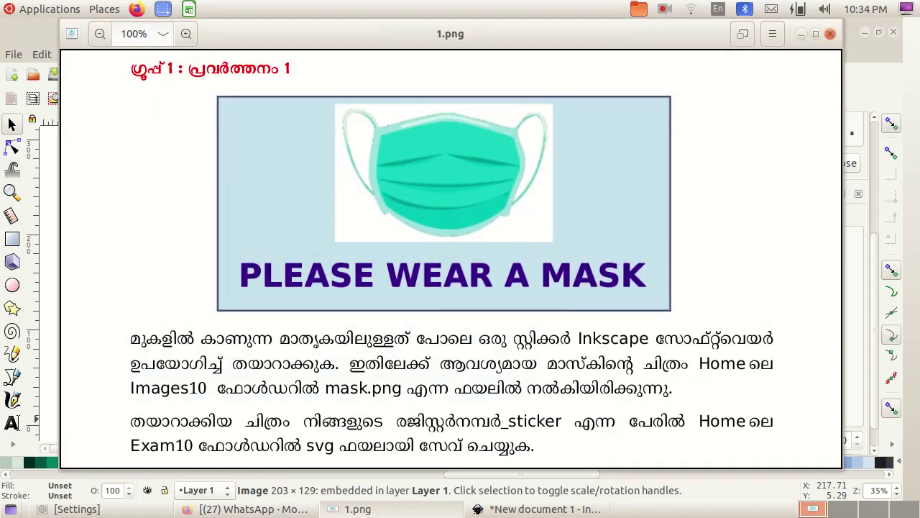
{"action": "left_click", "coordinate": [367, 508]}
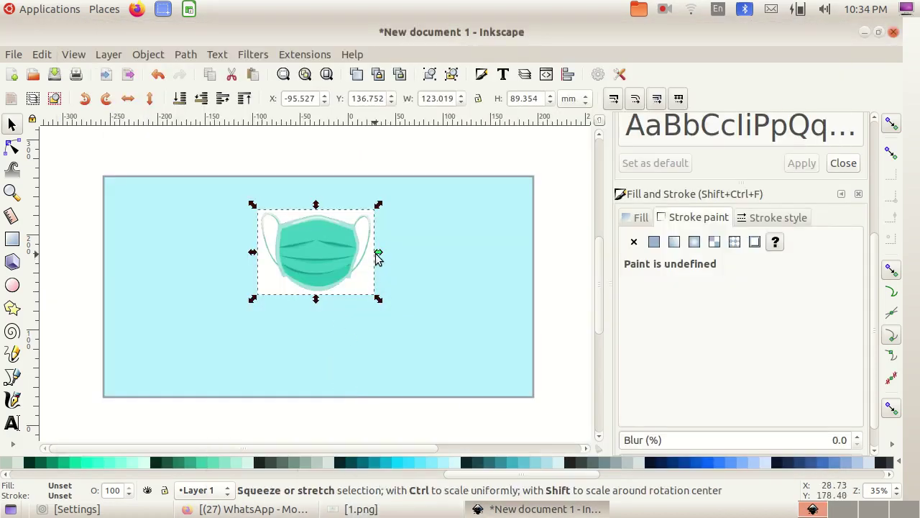
Widen the mask picture to about 173 mm, make it taller, centre it in the rectangle's upper part, and clear the selection
{"action": "left_click_drag", "start_coordinate": [378, 253], "coordinate": [419, 257]}
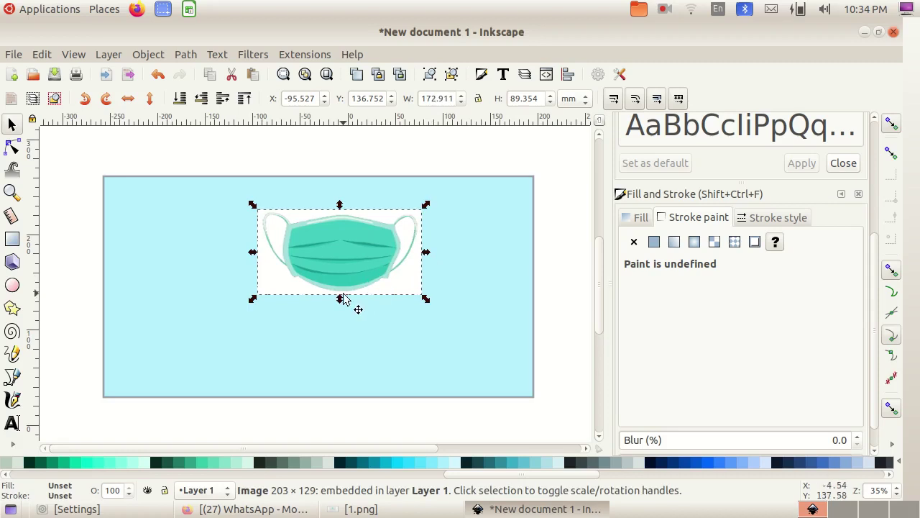
{"action": "left_click_drag", "start_coordinate": [342, 299], "coordinate": [346, 317]}
{"action": "mouse_move", "coordinate": [349, 271]}
{"action": "left_mouse_down"}
{"action": "mouse_move", "coordinate": [320, 268]}
{"action": "mouse_move", "coordinate": [329, 264]}
{"action": "mouse_move", "coordinate": [323, 260]}
{"action": "left_mouse_up"}
{"action": "left_click", "coordinate": [511, 268]}
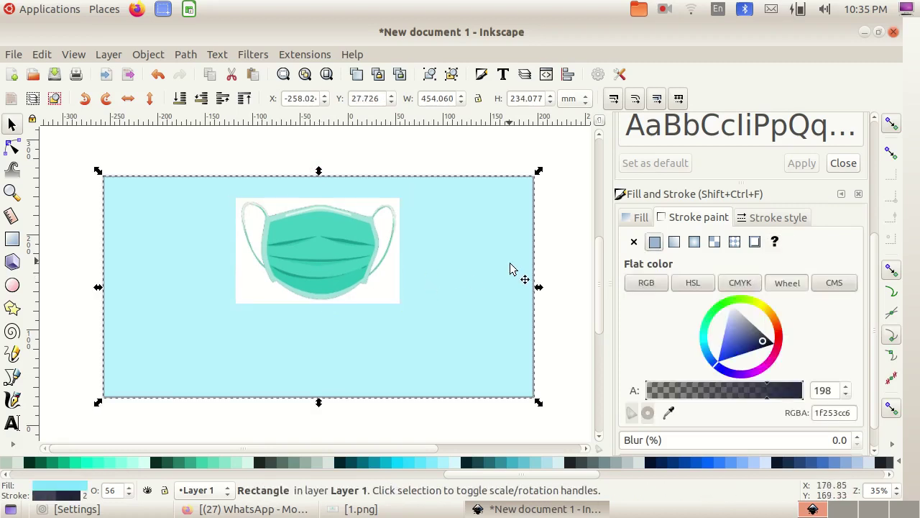
{"action": "left_click", "coordinate": [575, 199]}
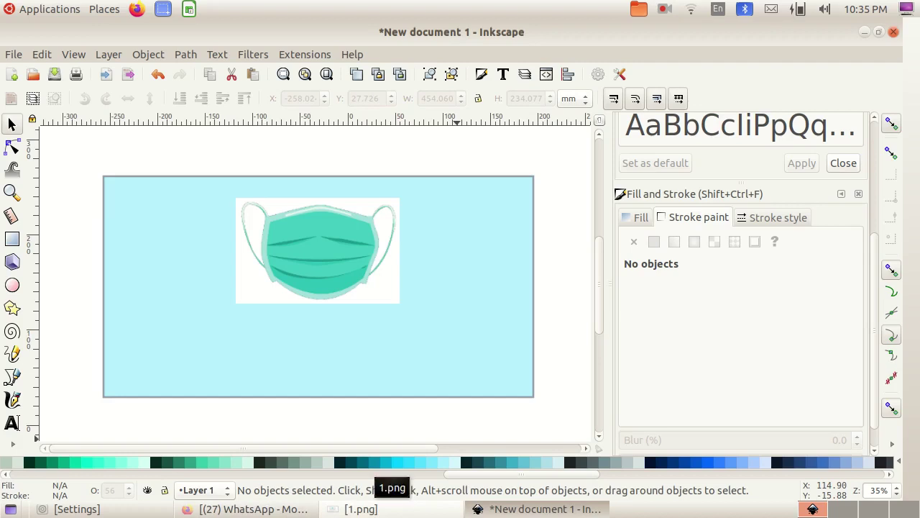
Check the wording in 1.png and add the text "PLEASE WEAR A MASK" below the mask picture
{"action": "left_click", "coordinate": [359, 508]}
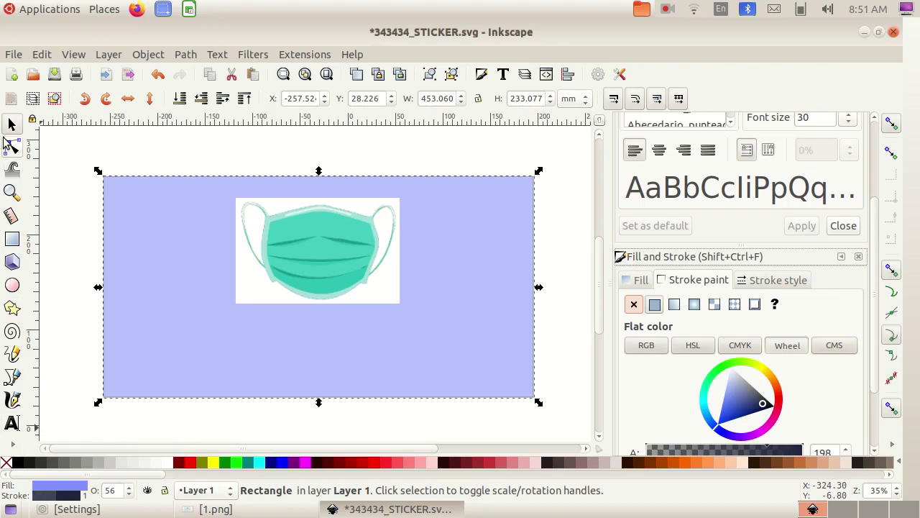
{"action": "left_click", "coordinate": [12, 424]}
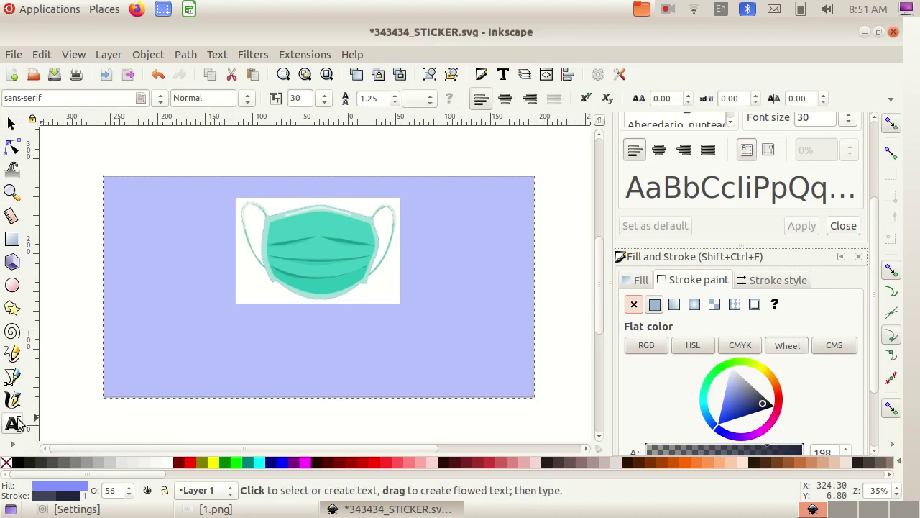
{"action": "left_click", "coordinate": [163, 344]}
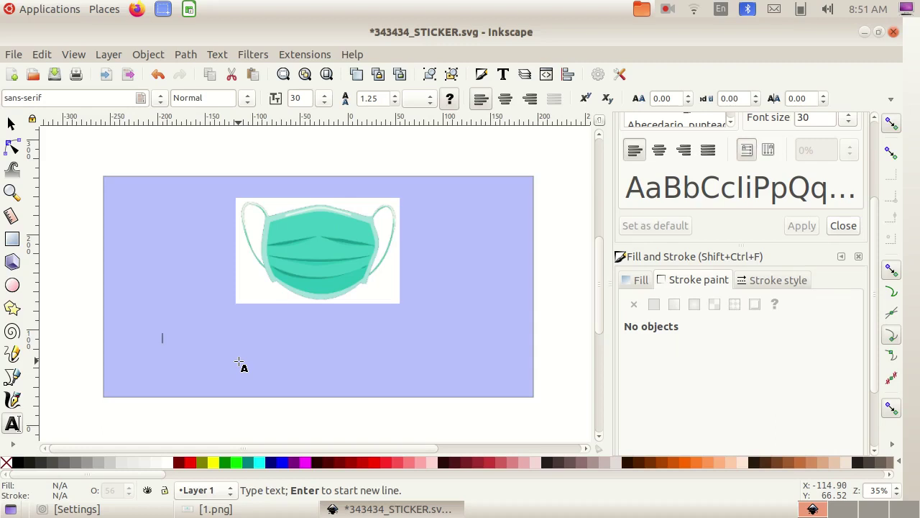
{"action": "type", "text": "PLEA"}
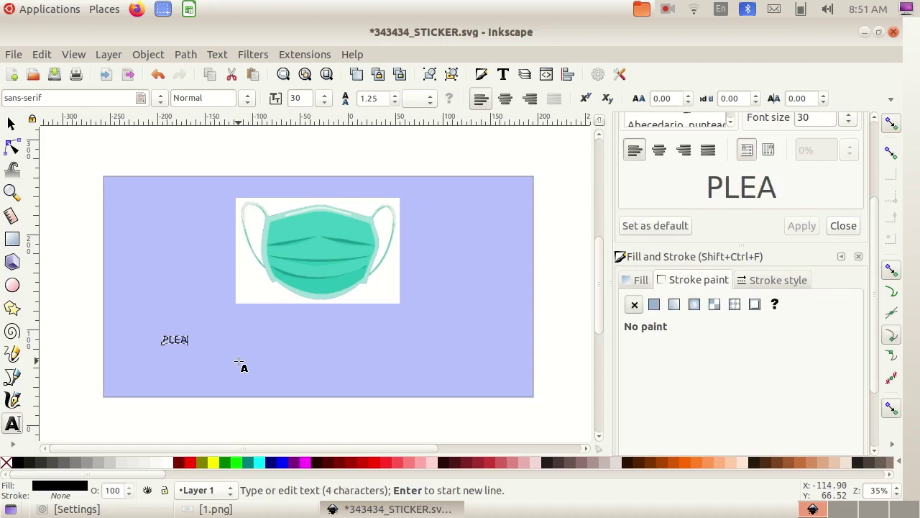
{"action": "type", "text": "SE WEA"}
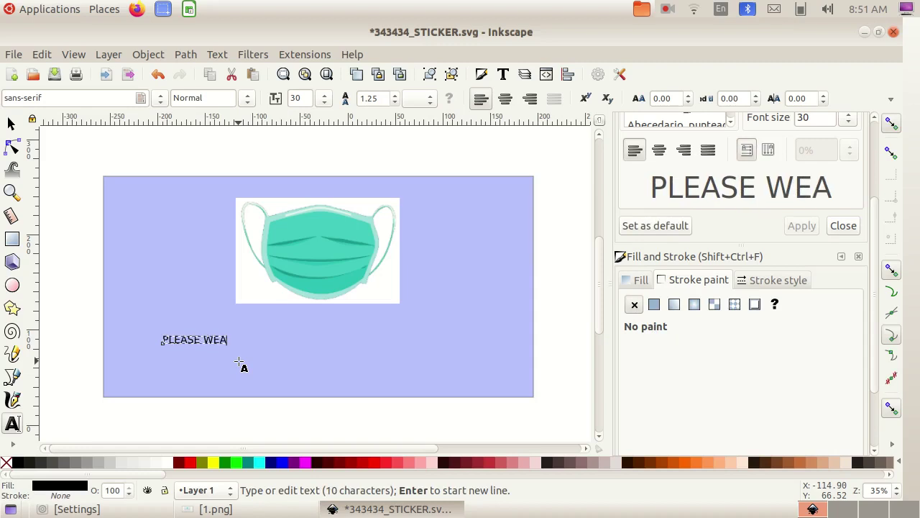
{"action": "type", "text": "R A MASK"}
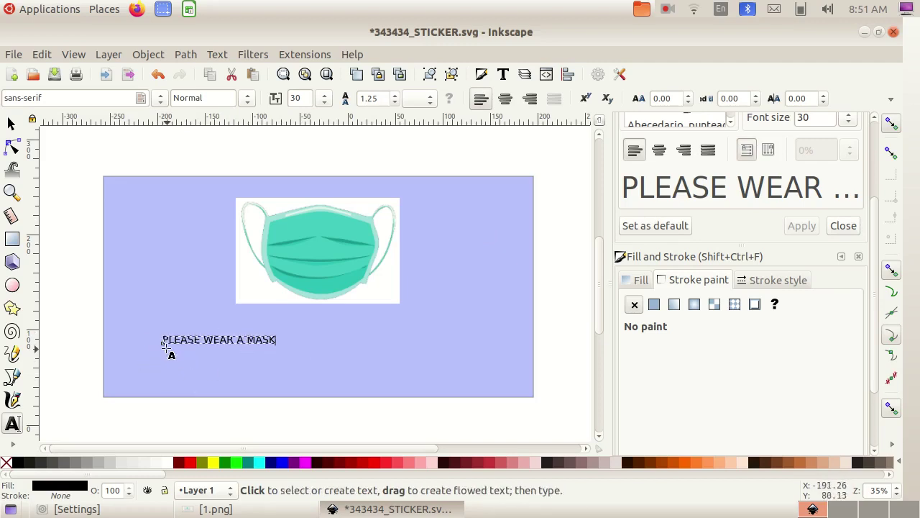
Format the whole "PLEASE WEAR A MASK" text as bold with font size 48
{"action": "left_click_drag", "start_coordinate": [163, 341], "coordinate": [278, 339]}
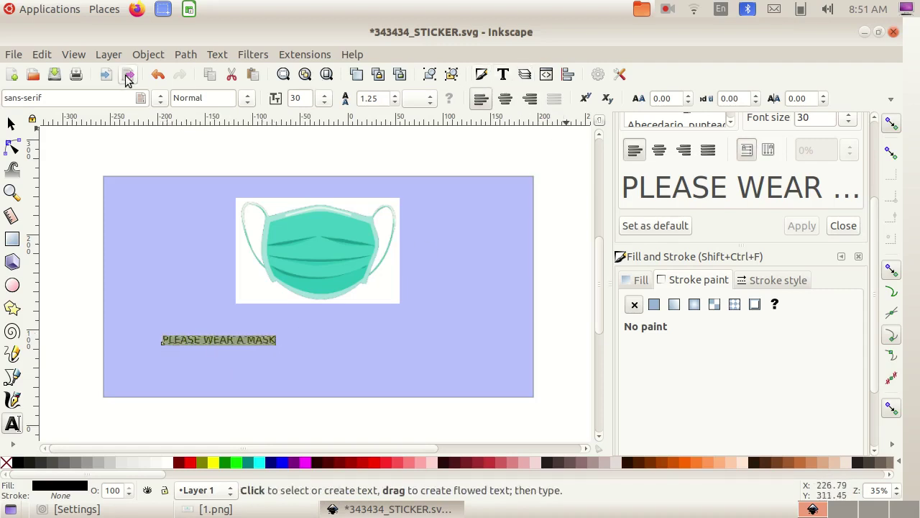
{"action": "left_click", "coordinate": [504, 74]}
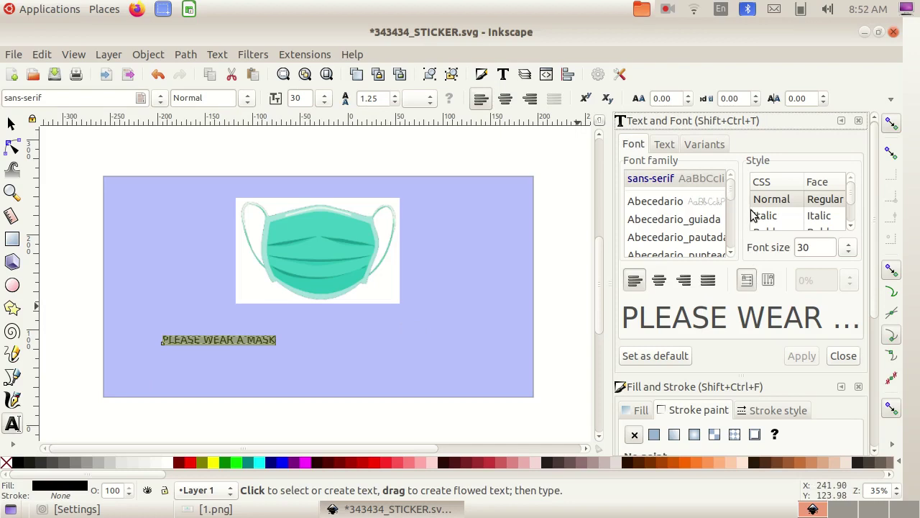
{"action": "scroll", "coordinate": [779, 228], "scroll_direction": "down", "scroll_amount": 1}
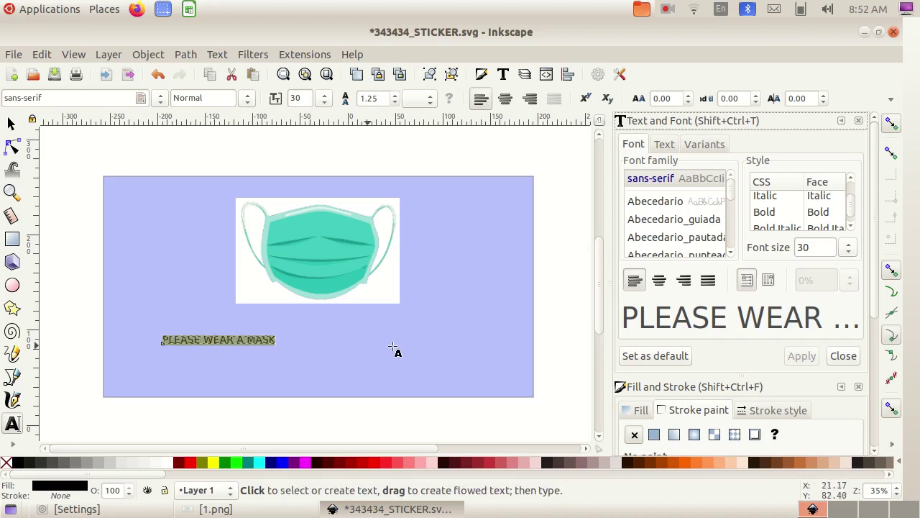
{"action": "left_click", "coordinate": [824, 216]}
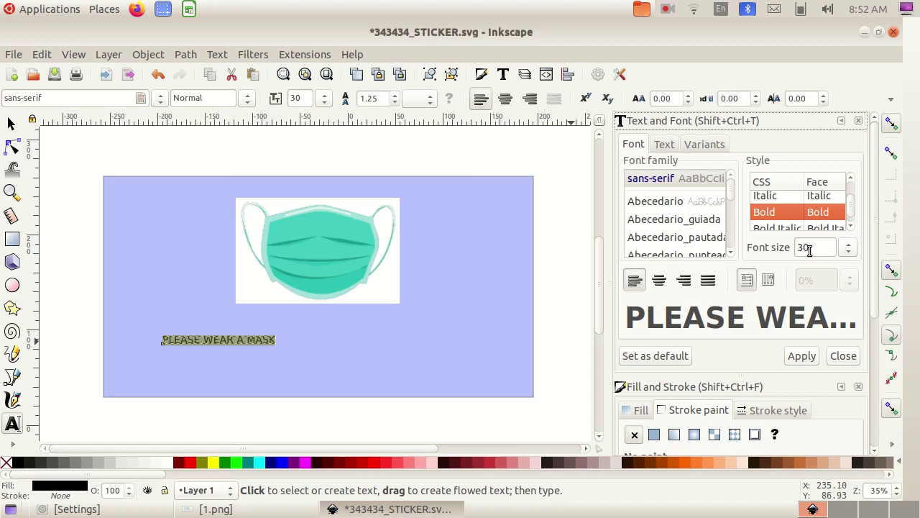
{"action": "left_click", "coordinate": [850, 248]}
{"action": "left_click", "coordinate": [851, 248]}
{"action": "left_click", "coordinate": [851, 248]}
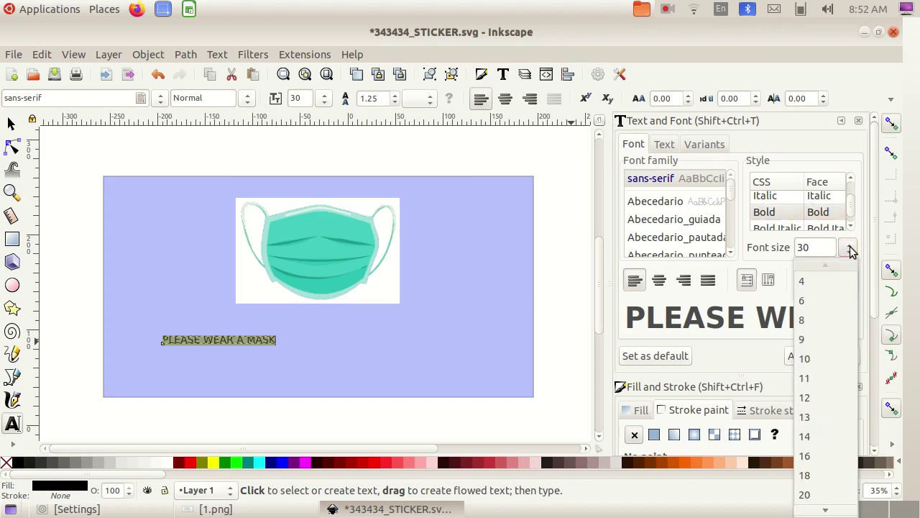
{"action": "scroll", "coordinate": [828, 383], "scroll_direction": "down", "scroll_amount": 2}
{"action": "scroll", "coordinate": [828, 383], "scroll_direction": "down", "scroll_amount": 3}
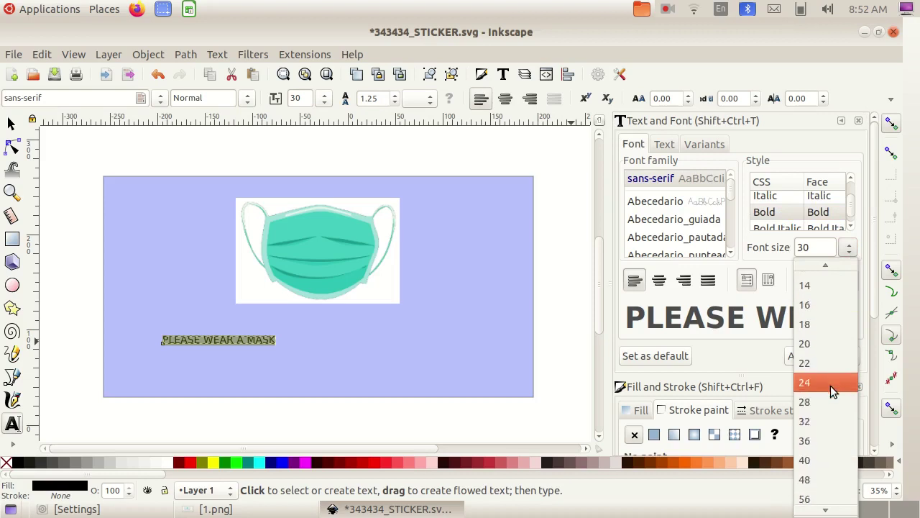
{"action": "left_click", "coordinate": [818, 471]}
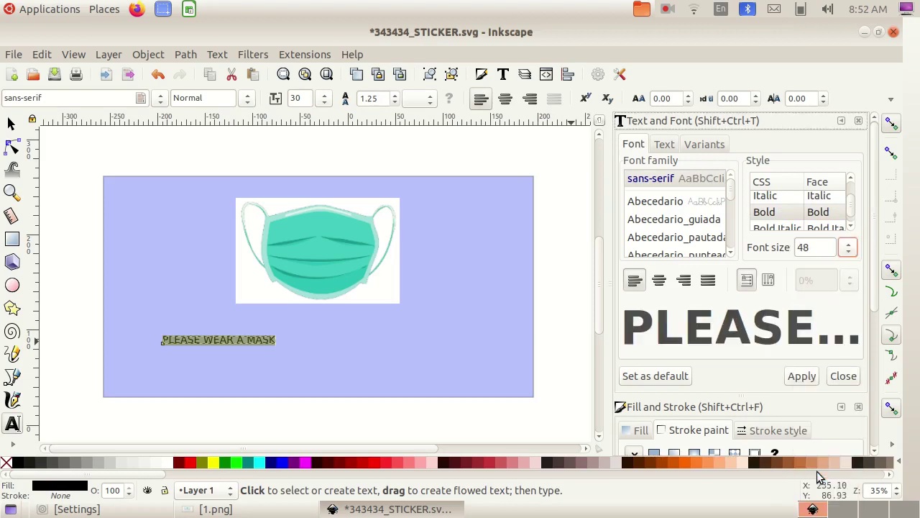
{"action": "left_click", "coordinate": [802, 376]}
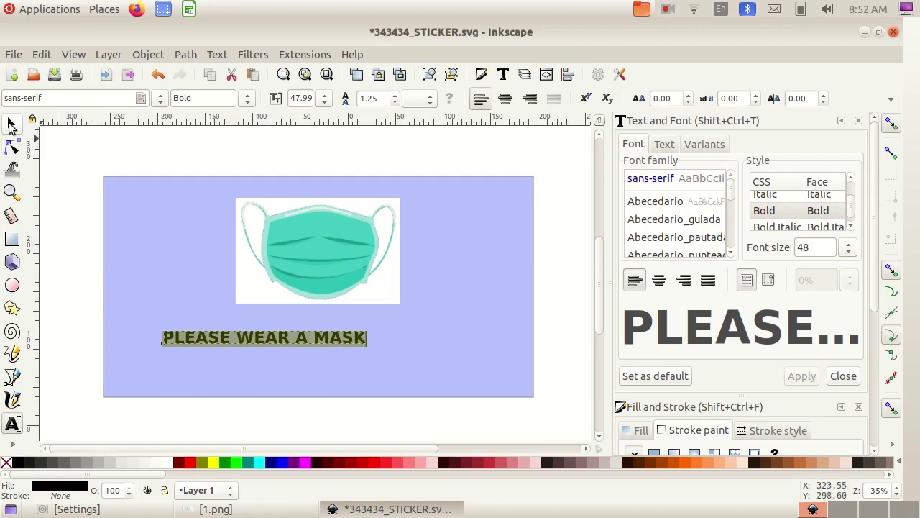
Stretch the "PLEASE WEAR A MASK" text to about 335 mm wide and 26 mm high
{"action": "left_click", "coordinate": [11, 125]}
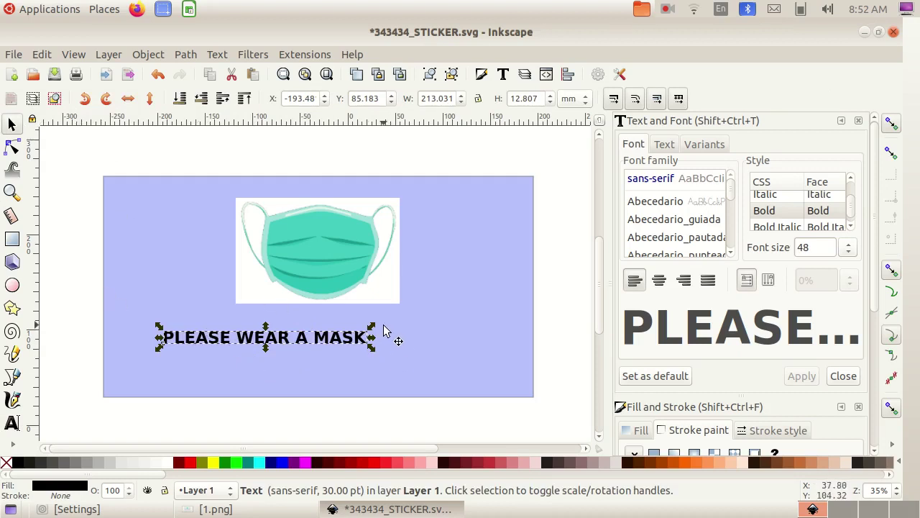
{"action": "left_click_drag", "start_coordinate": [374, 338], "coordinate": [493, 344]}
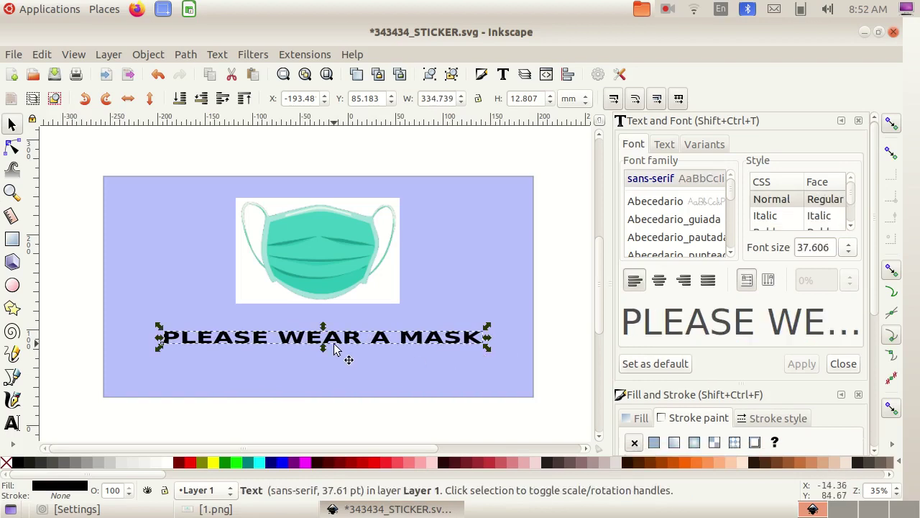
{"action": "left_click_drag", "start_coordinate": [323, 346], "coordinate": [323, 358]}
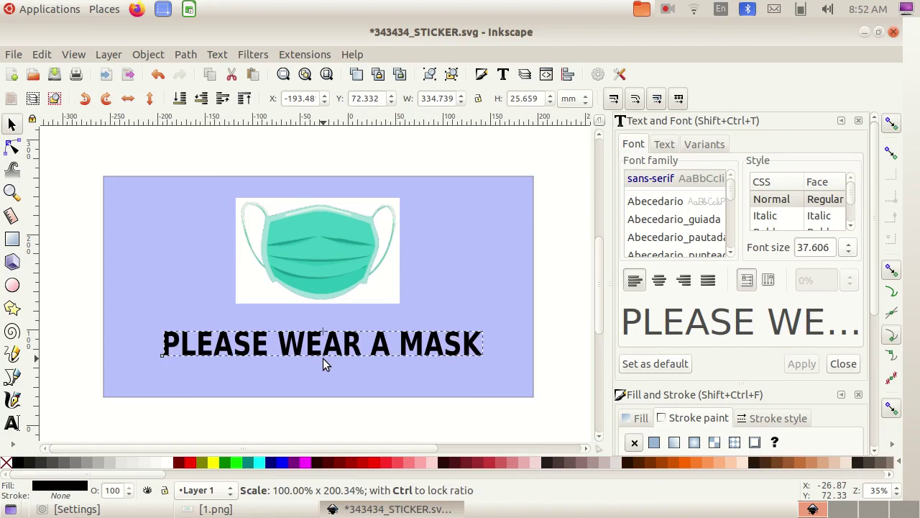
Change the fill colour of the "PLEASE WEAR A MASK" text from the palette to navy blue
{"action": "left_click_drag", "start_coordinate": [322, 358], "coordinate": [322, 358]}
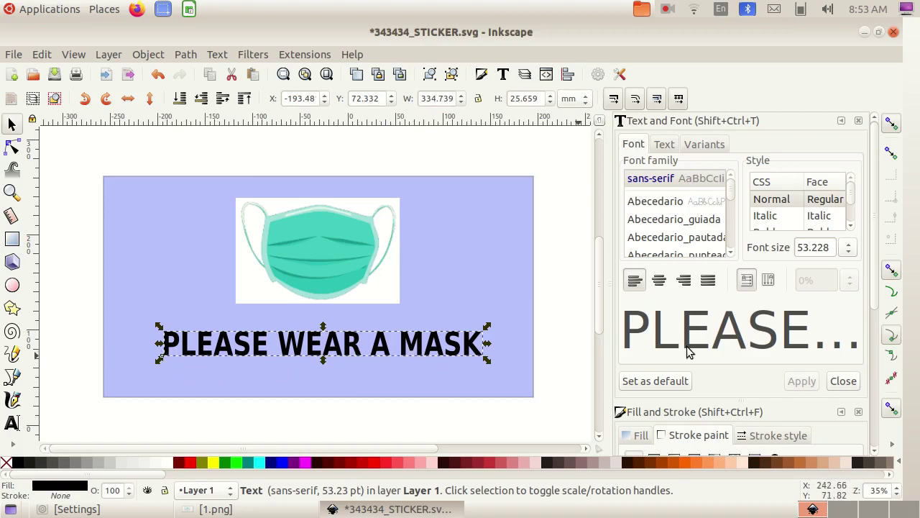
{"action": "scroll", "coordinate": [688, 349], "scroll_direction": "down", "scroll_amount": 5}
{"action": "scroll", "coordinate": [810, 291], "scroll_direction": "up", "scroll_amount": 3}
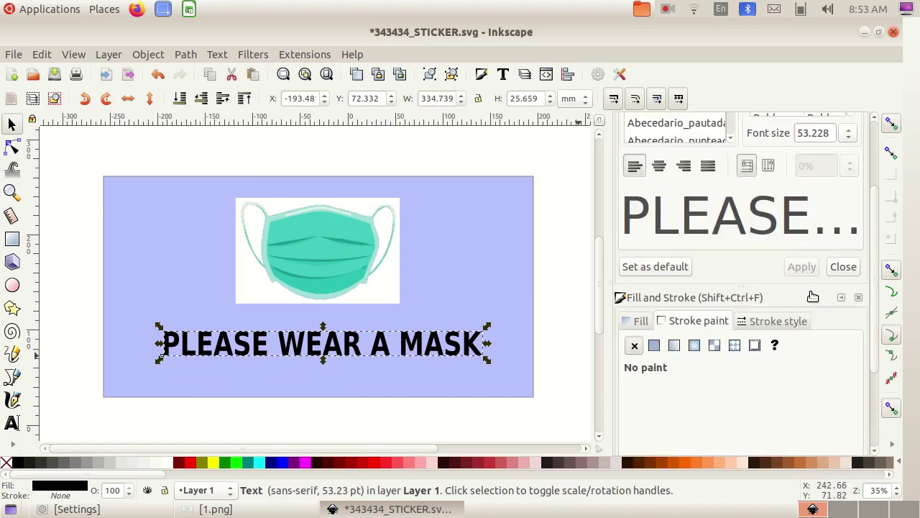
{"action": "left_click", "coordinate": [707, 323]}
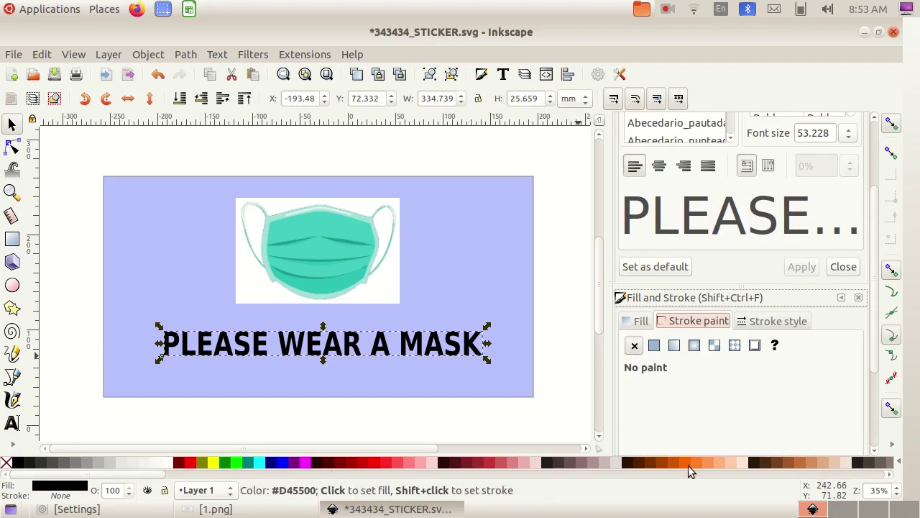
{"action": "left_click", "coordinate": [273, 467]}
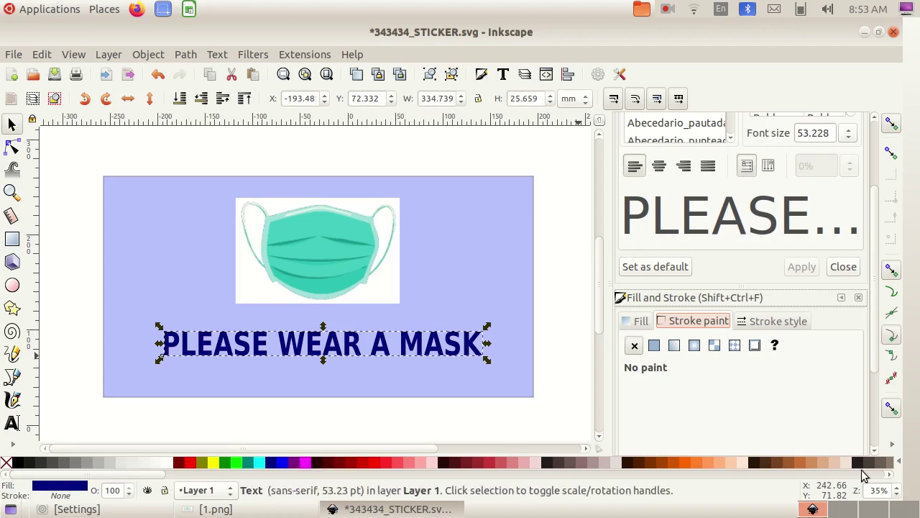
{"action": "left_click_drag", "start_coordinate": [131, 476], "coordinate": [72, 511]}
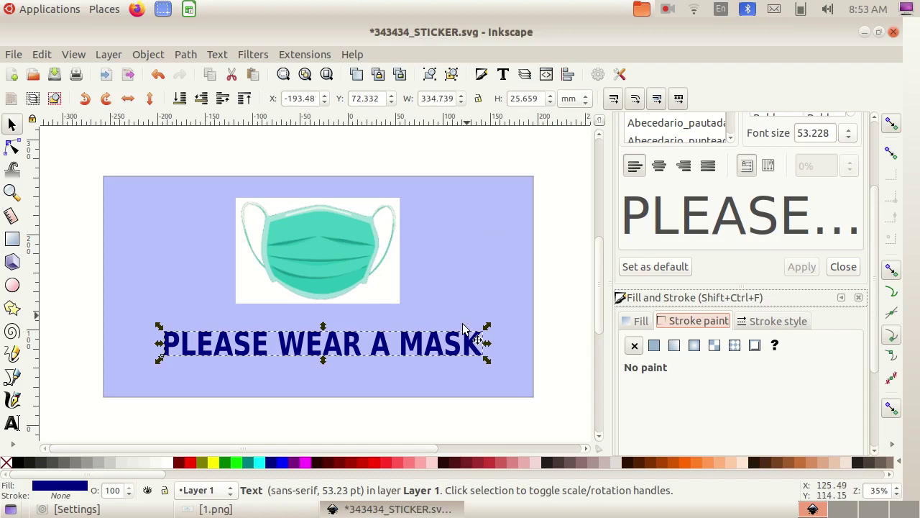
Compare the text with 1.png and enlarge "PLEASE WEAR A MASK" to about 397 mm wide and 44 mm high
{"action": "left_click", "coordinate": [216, 508]}
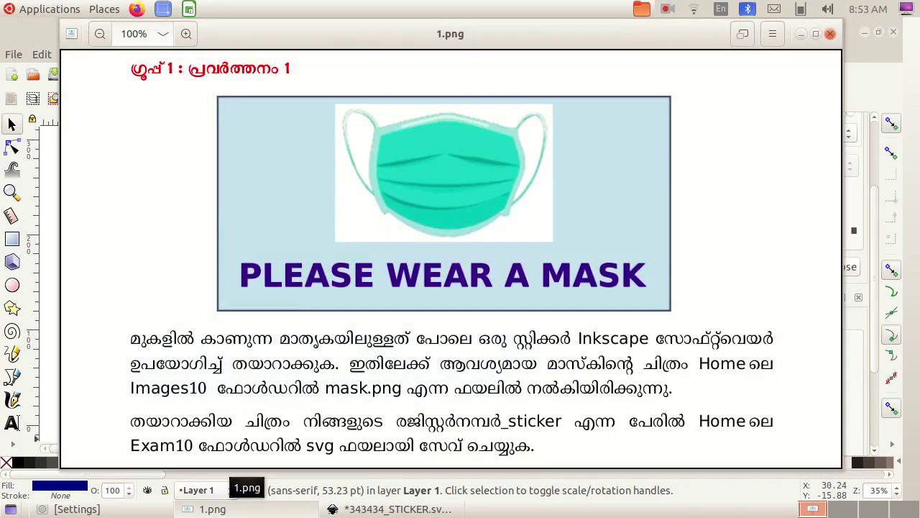
{"action": "left_click", "coordinate": [212, 508]}
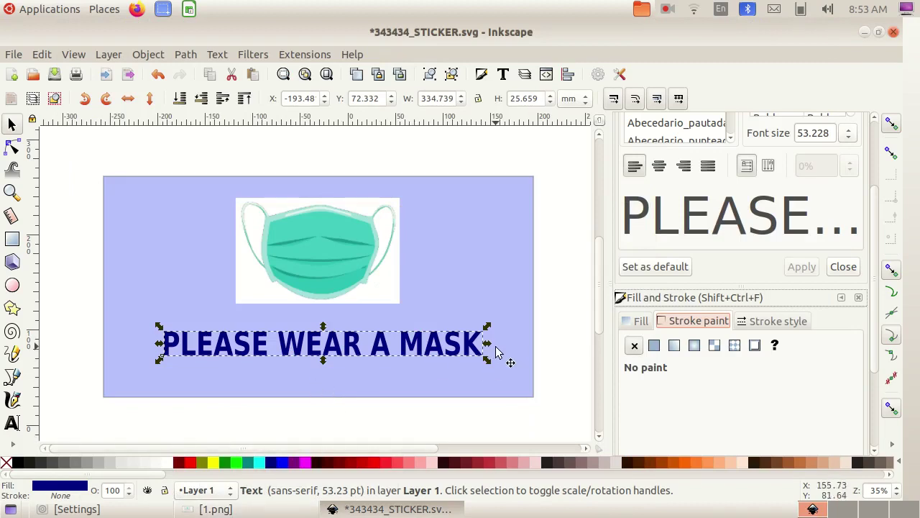
{"action": "left_click_drag", "start_coordinate": [489, 345], "coordinate": [520, 350]}
{"action": "left_click_drag", "start_coordinate": [327, 365], "coordinate": [326, 376]}
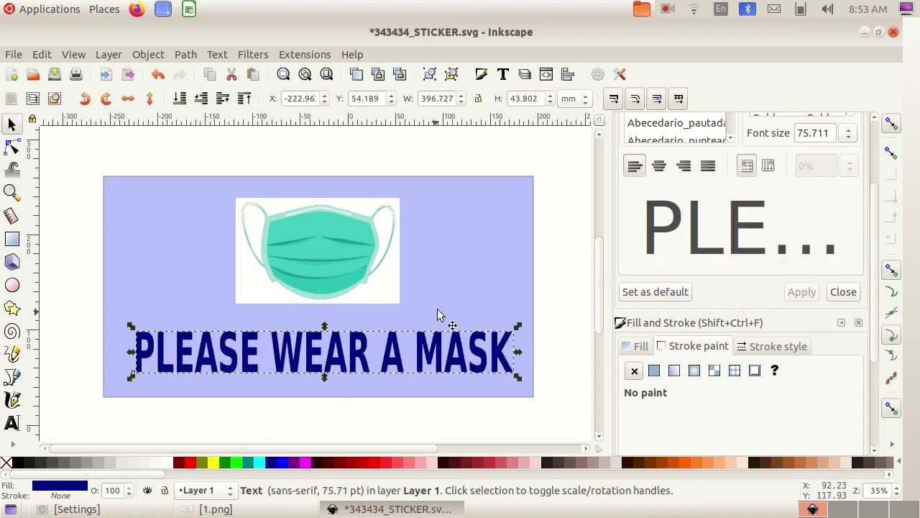
{"action": "left_click", "coordinate": [468, 282]}
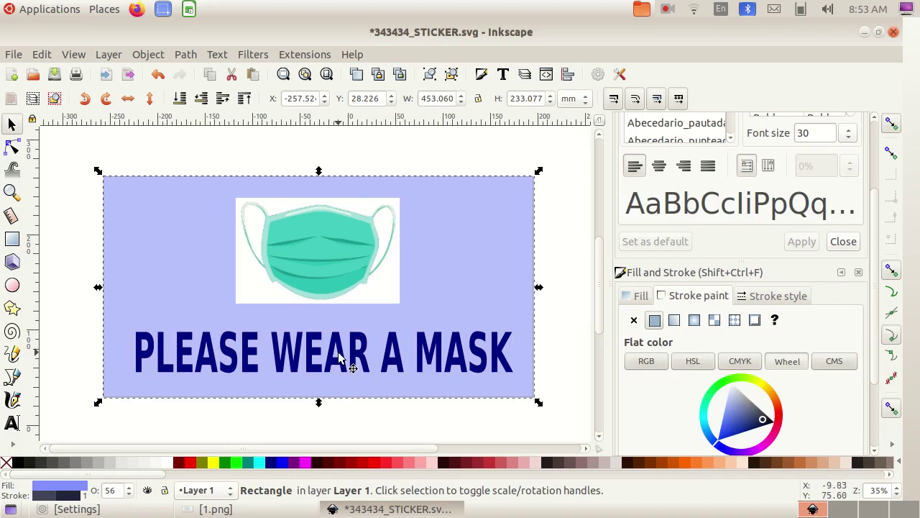
{"action": "left_click", "coordinate": [216, 508]}
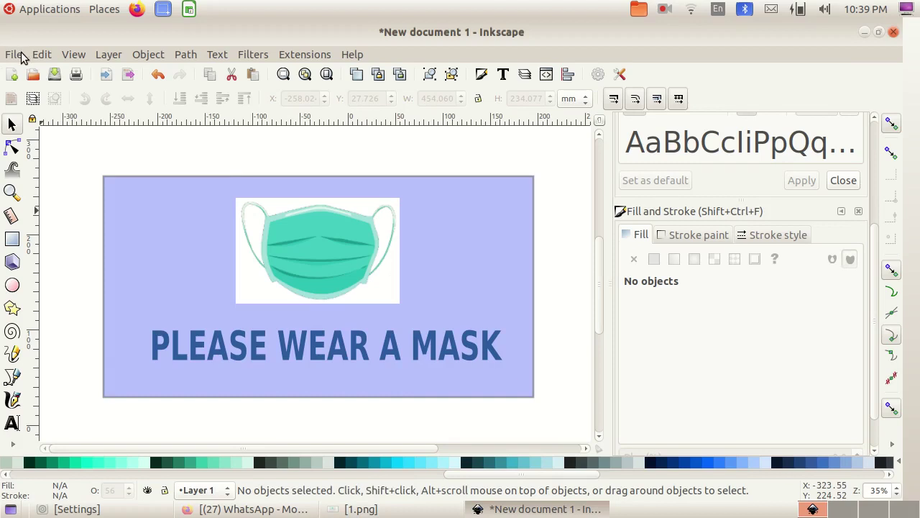
Check the naming instructions in 1.png and save the drawing as 343434_STICKER.svg in the EXAM 10 folder of the home directory
{"action": "left_click", "coordinate": [14, 54]}
{"action": "left_click", "coordinate": [36, 154]}
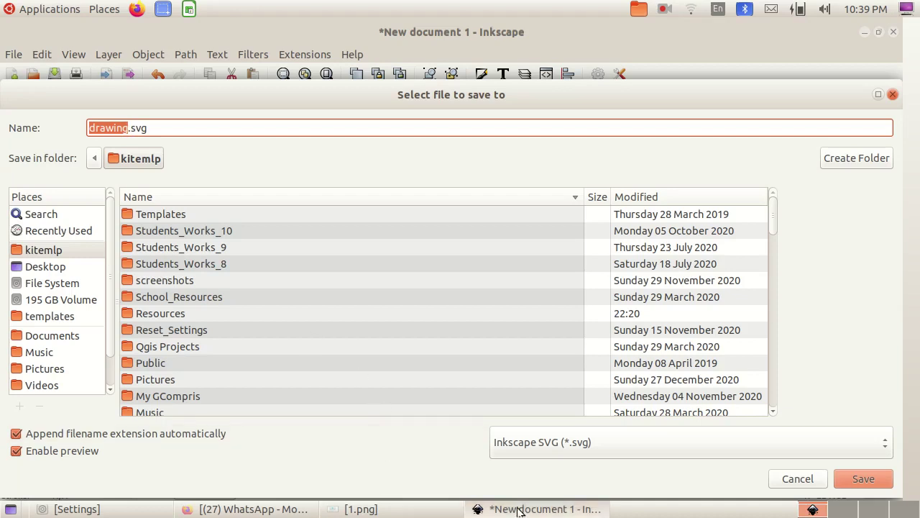
{"action": "left_click", "coordinate": [352, 508]}
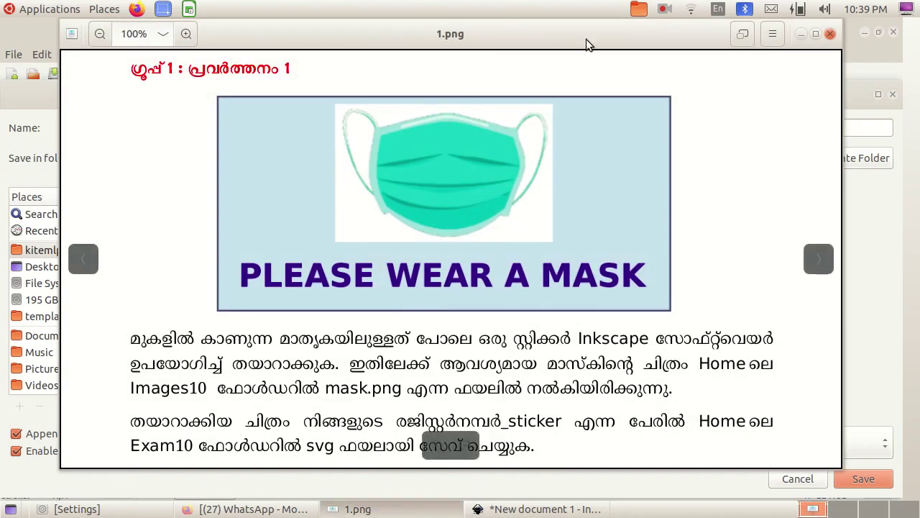
{"action": "left_click", "coordinate": [801, 33]}
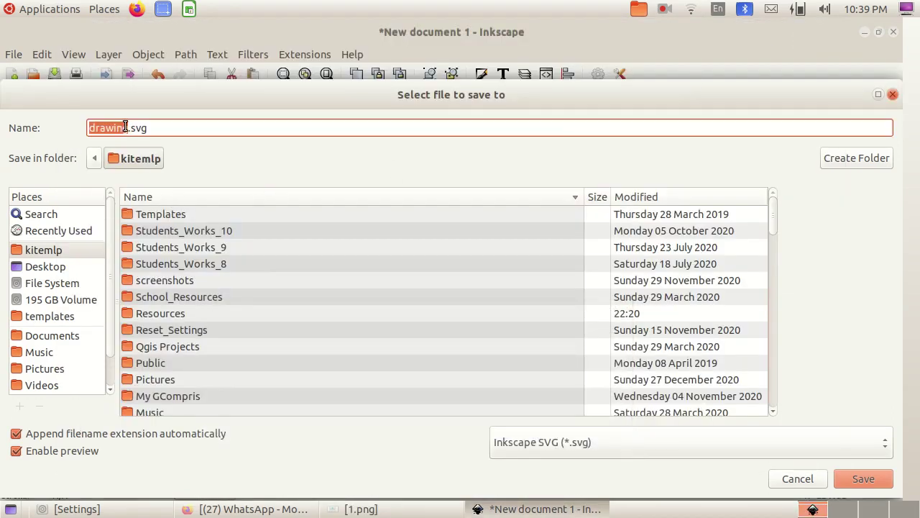
{"action": "type", "text": "343434"}
{"action": "type", "text": "_STICKER"}
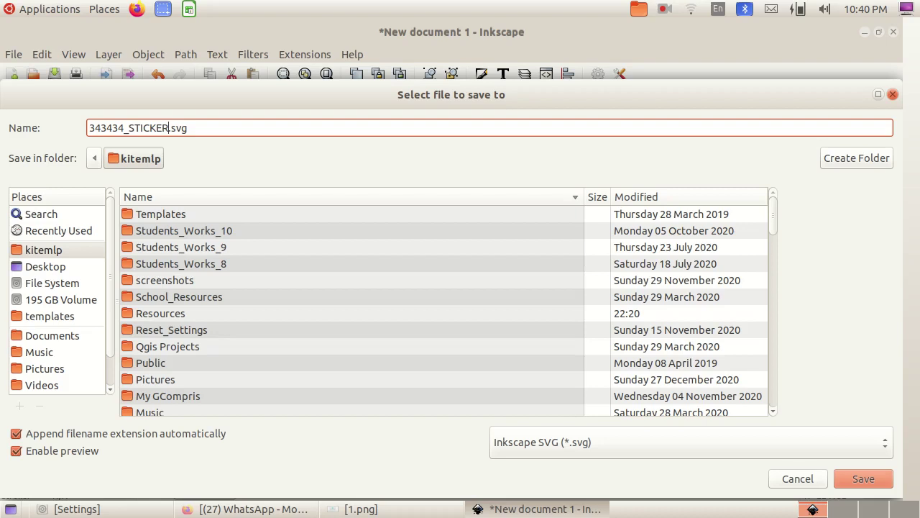
{"action": "left_click", "coordinate": [56, 250]}
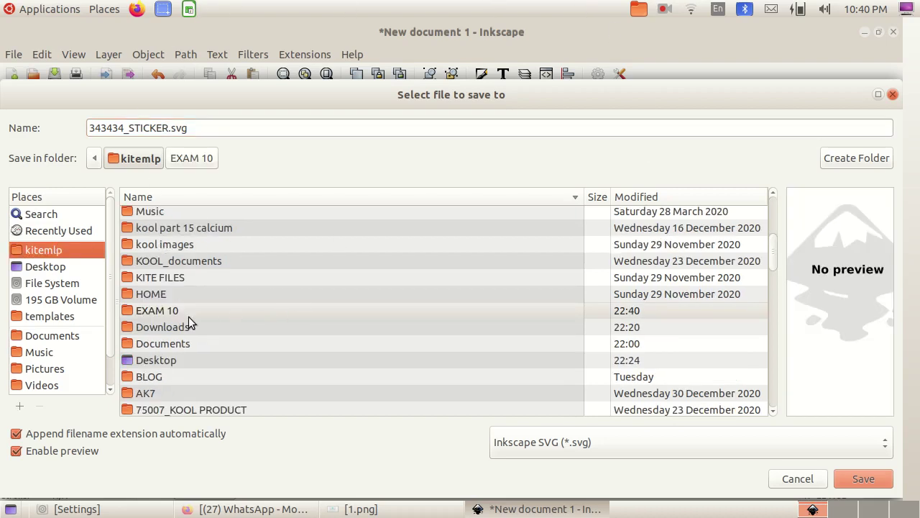
{"action": "double_click", "coordinate": [159, 312]}
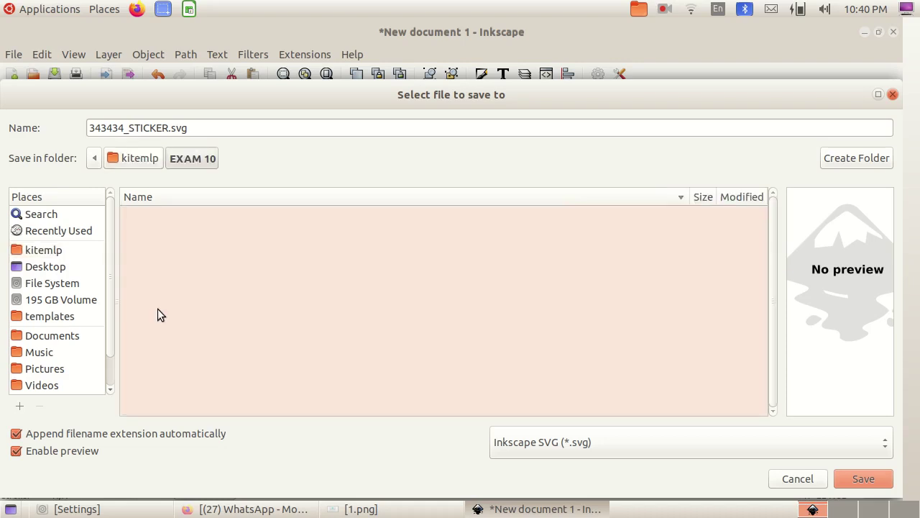